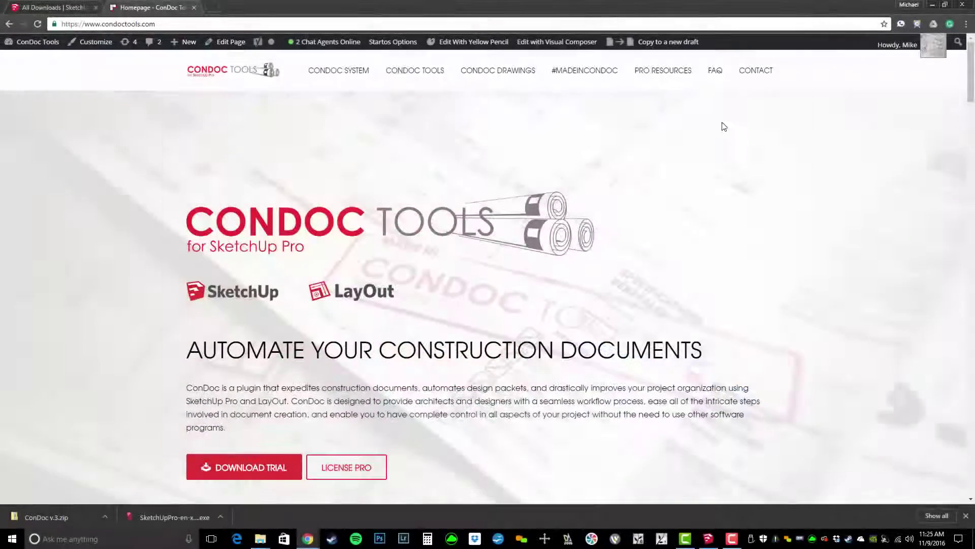
# Open the member profile page on the ConDoc Tools website.
pyautogui.moveTo(663, 71)
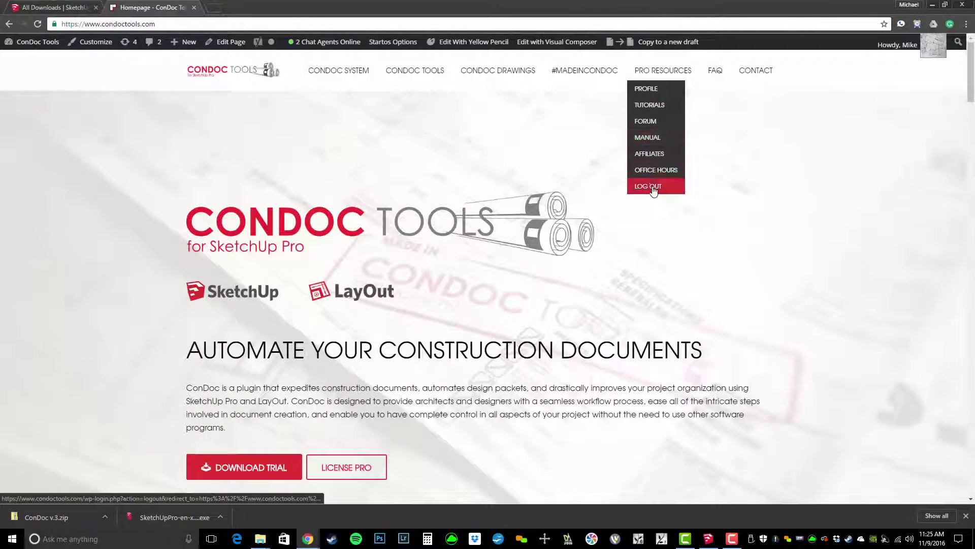
pyautogui.click(651, 93)
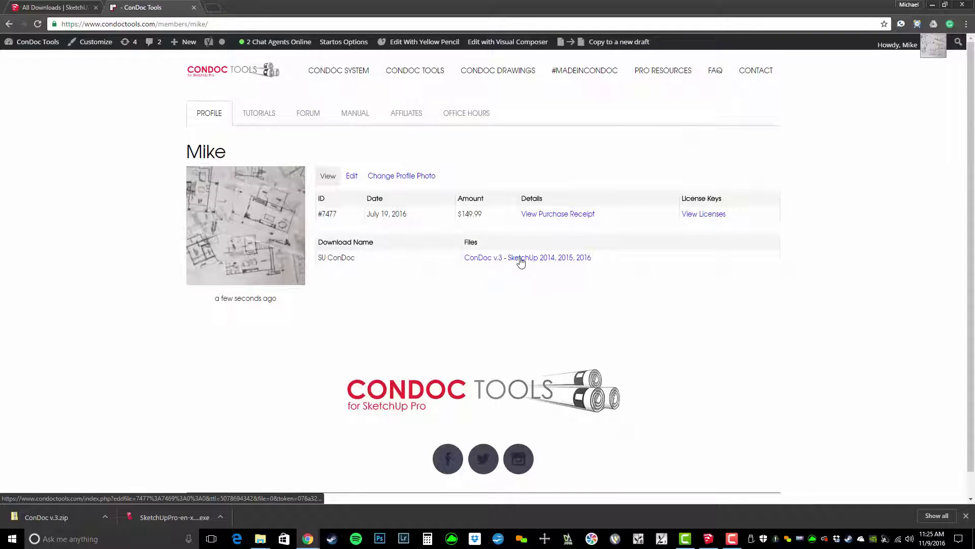
pyautogui.click(521, 259)
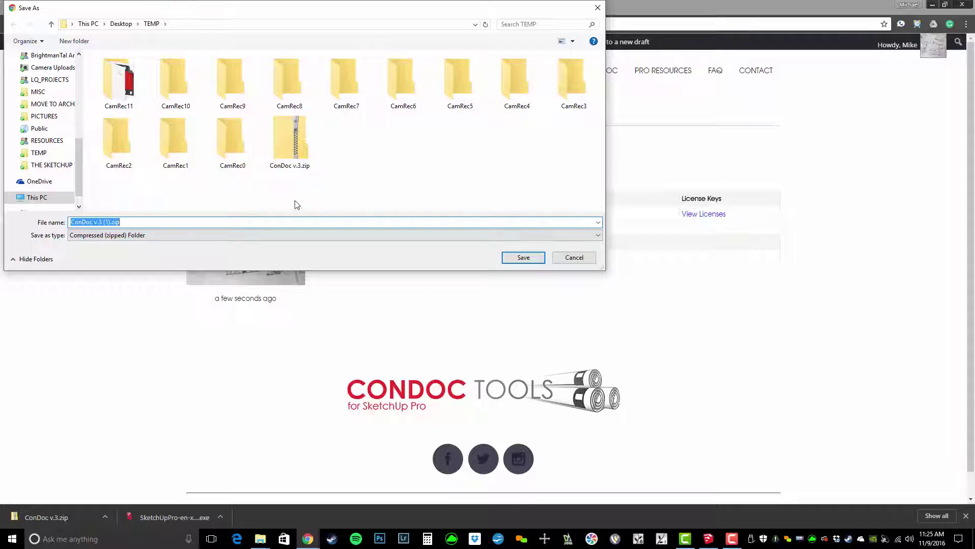
pyautogui.click(291, 148)
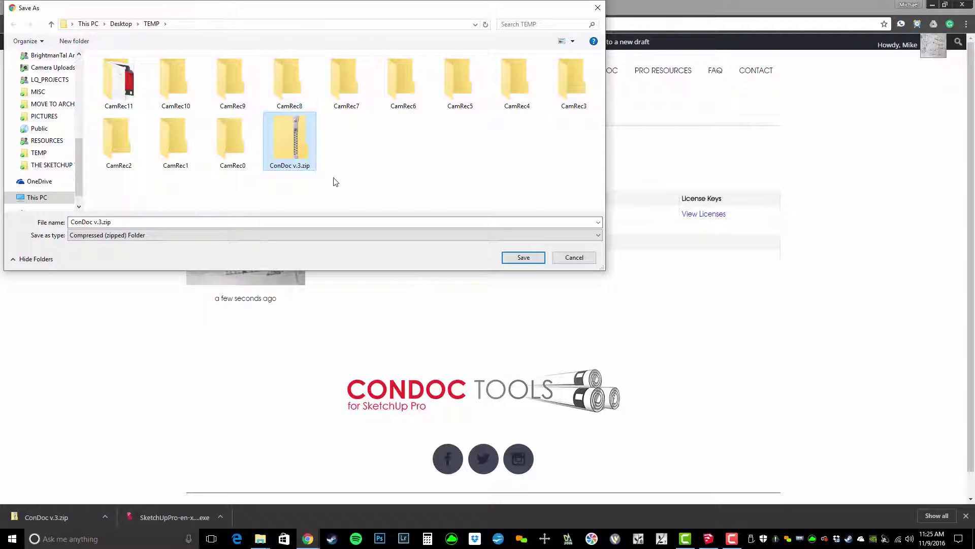
pyautogui.press('Escape')
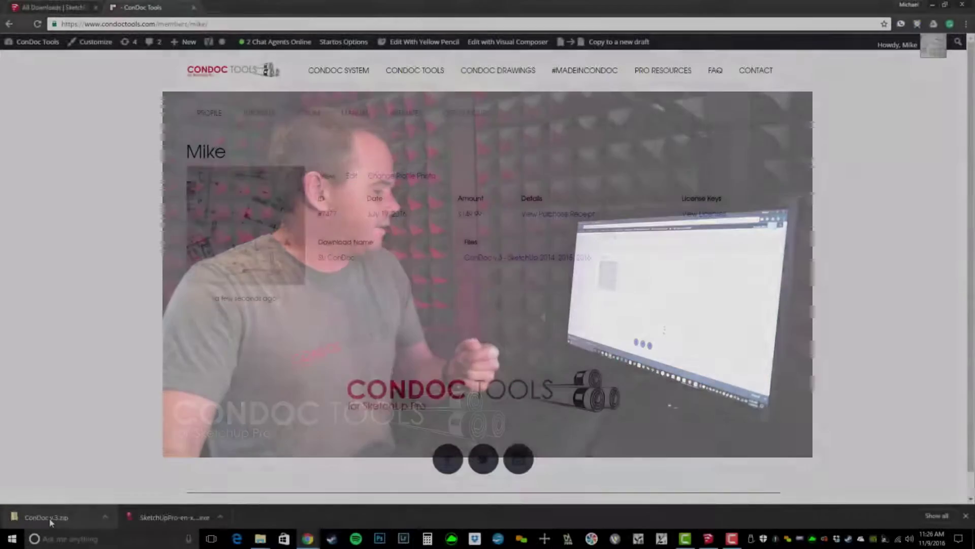
# Open the downloaded ConDoc v.3.zip and extract all its files to the Desktop\TEMP\ConDoc v.3 folder, showing the extracted files when complete.
pyautogui.click(49, 518)
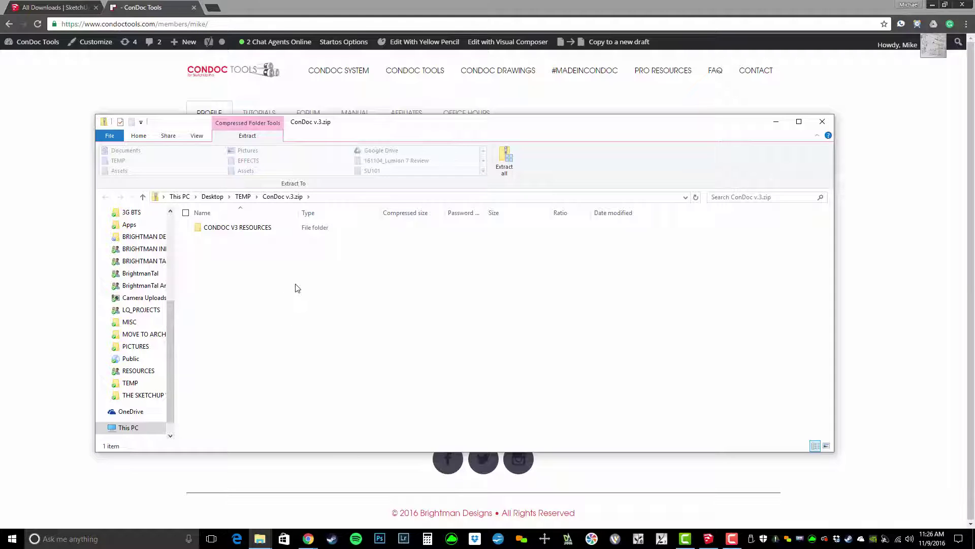
pyautogui.rightClick(298, 283)
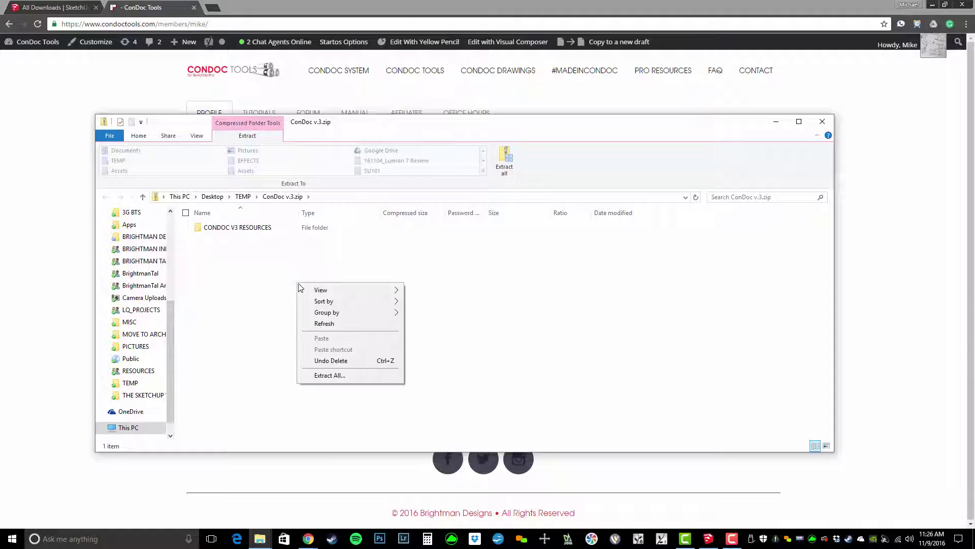
pyautogui.click(338, 376)
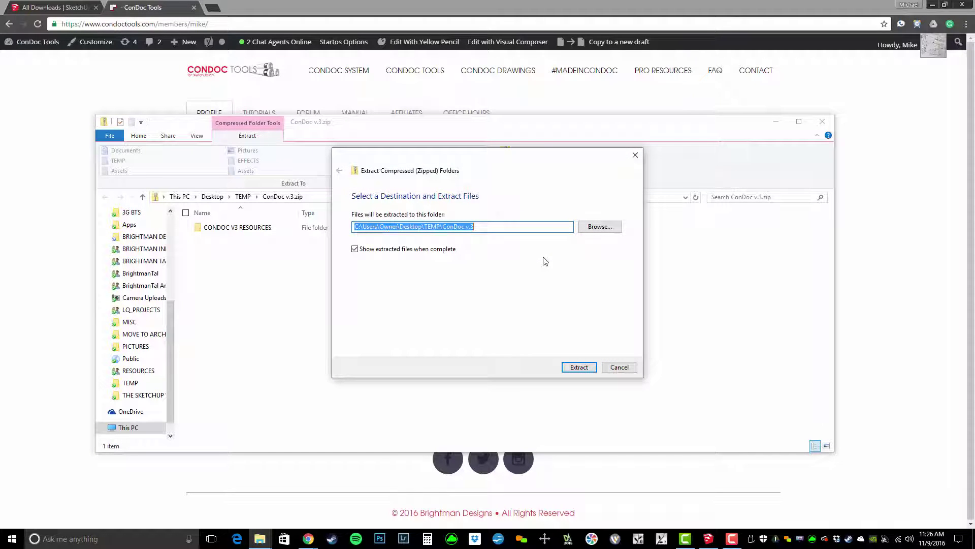
pyautogui.doubleClick(499, 228)
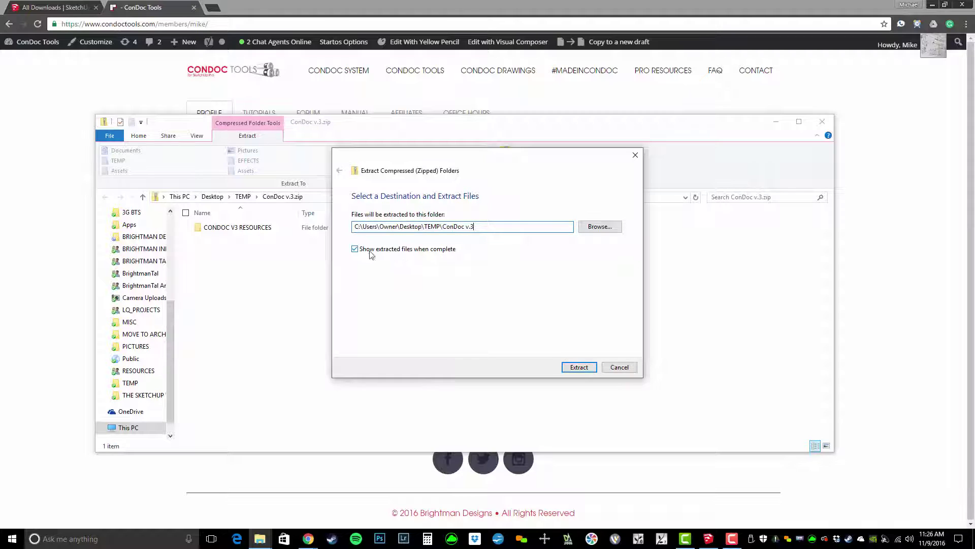
pyautogui.click(586, 368)
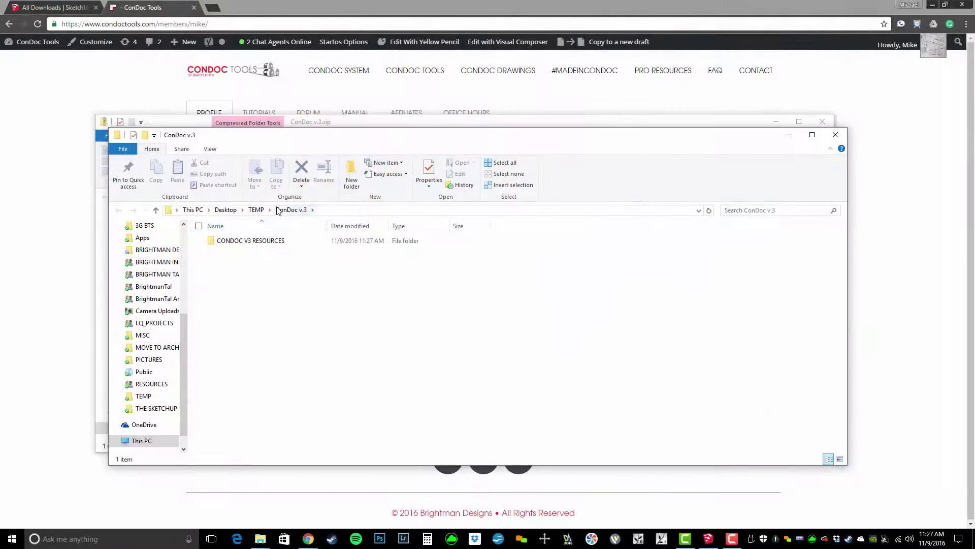
# Move the CONDOC V3 RESOURCES folder from the extracted ConDoc v.3 folder into the RESOURCES folder in Dropbox.
pyautogui.doubleClick(259, 242)
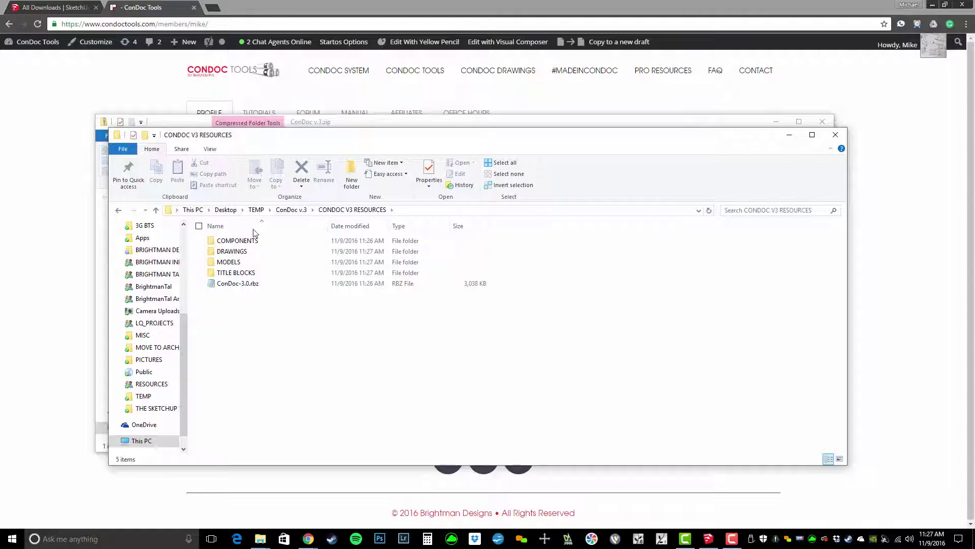
pyautogui.click(298, 210)
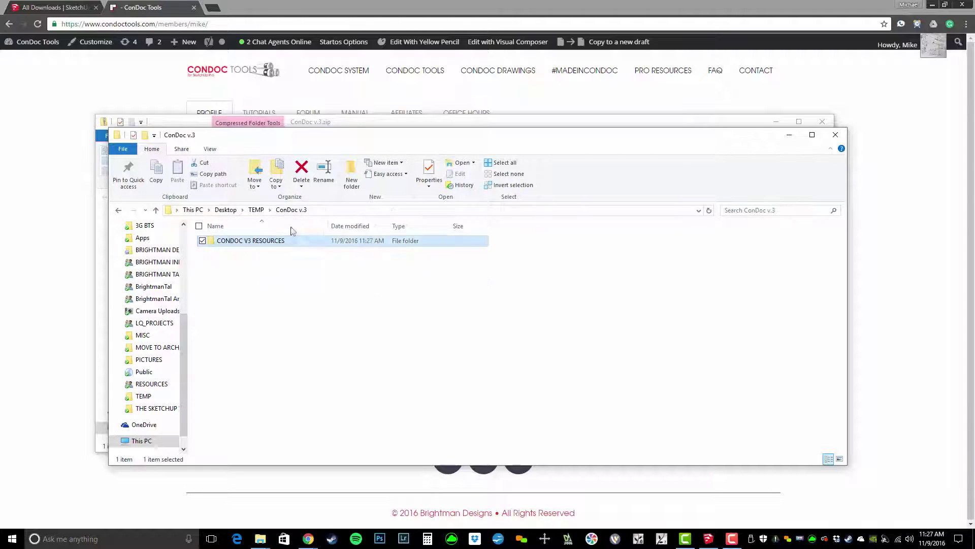
pyautogui.rightClick(253, 245)
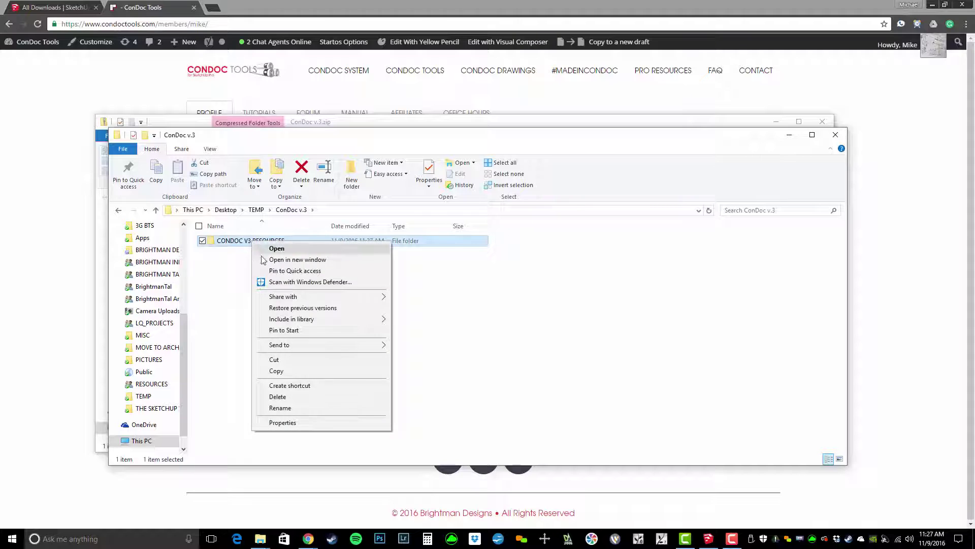
pyautogui.click(305, 358)
pyautogui.scroll(4, 162, 324)
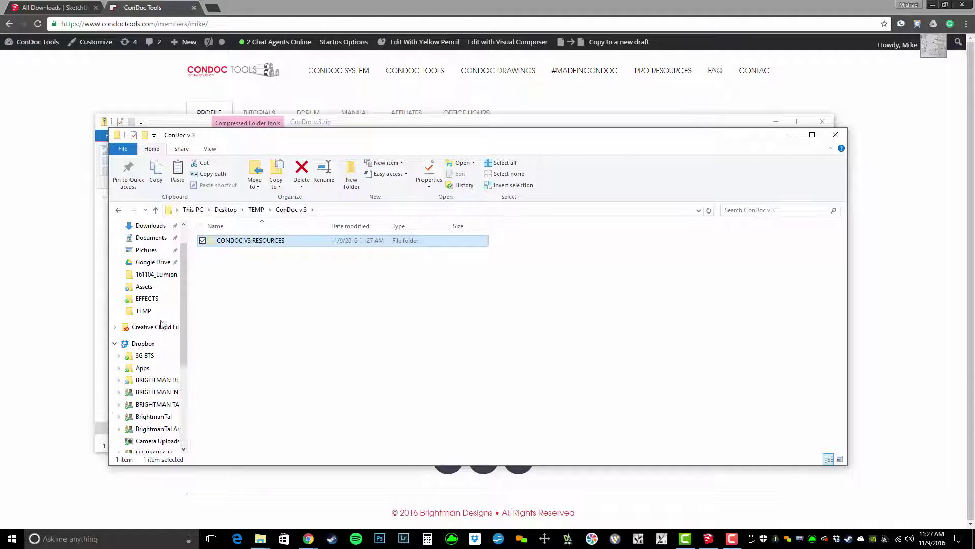
pyautogui.scroll(2, 162, 324)
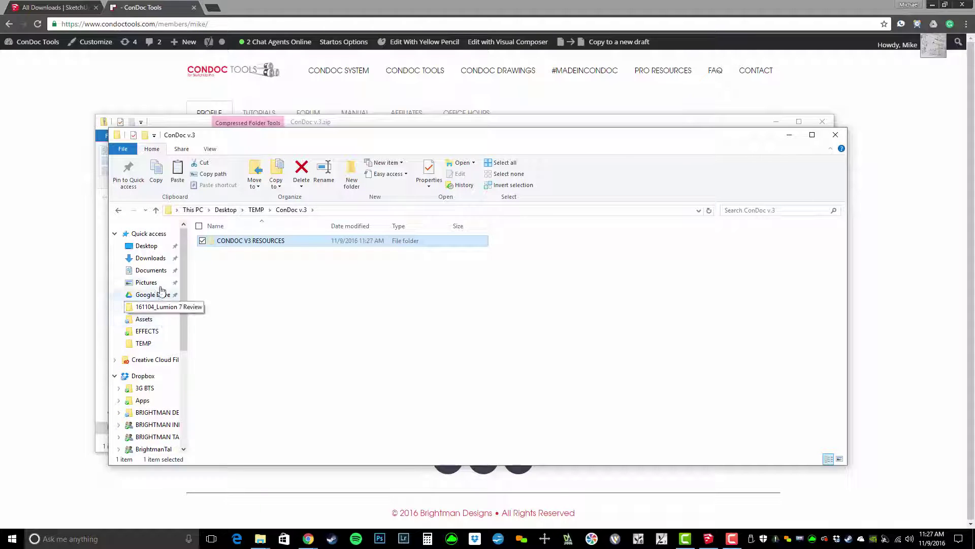
pyautogui.click(143, 375)
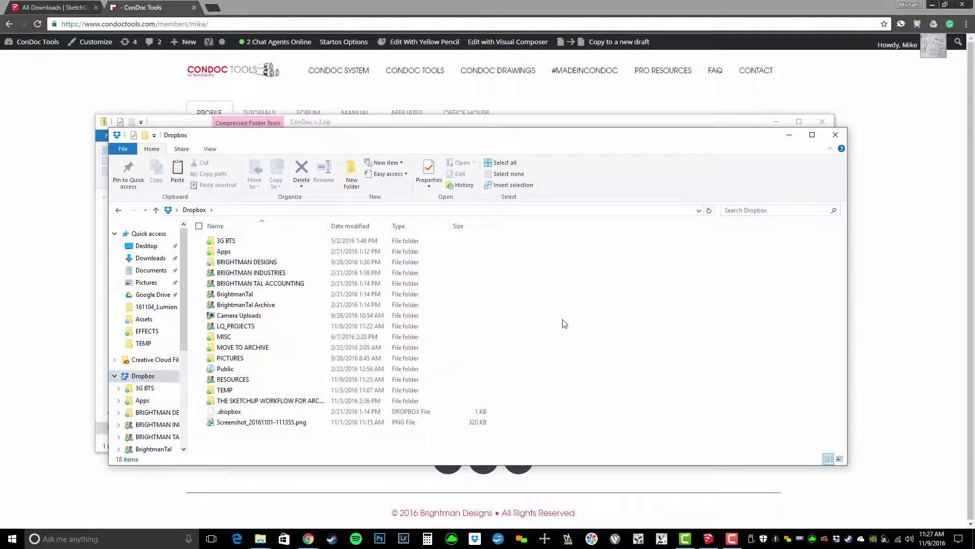
pyautogui.doubleClick(239, 380)
pyautogui.rightClick(528, 253)
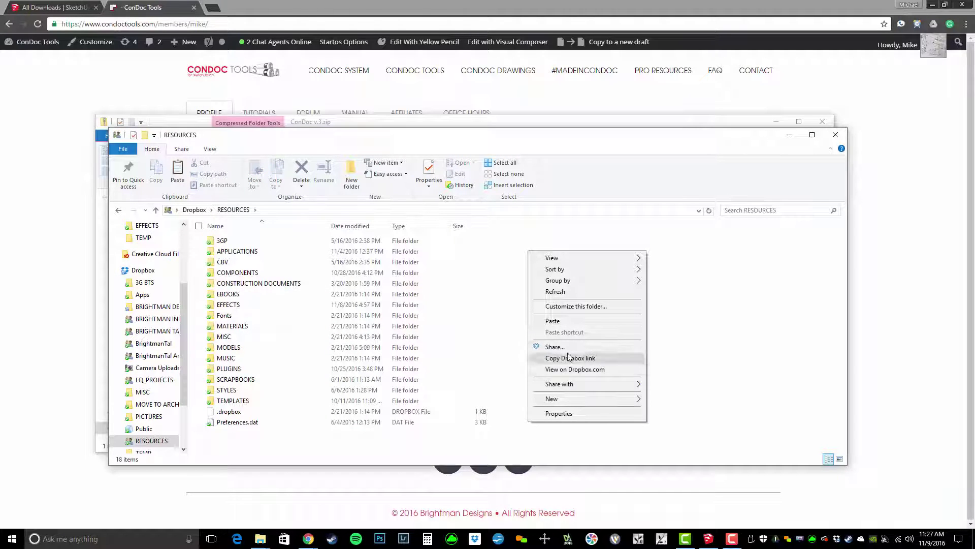
pyautogui.click(570, 322)
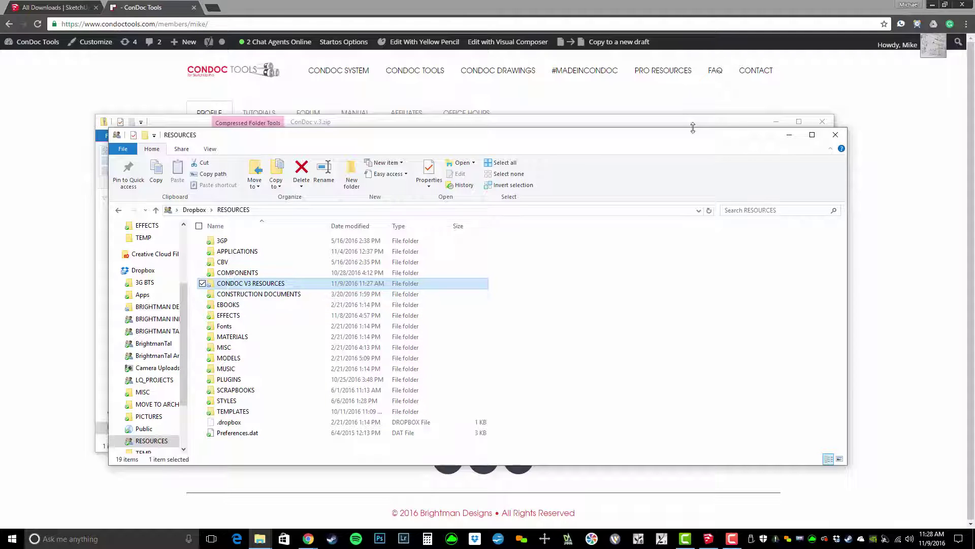
# Return to the profile page in the browser, view the purchase's licenses, reveal the SU ConDoc license key and copy it.
pyautogui.click(869, 99)
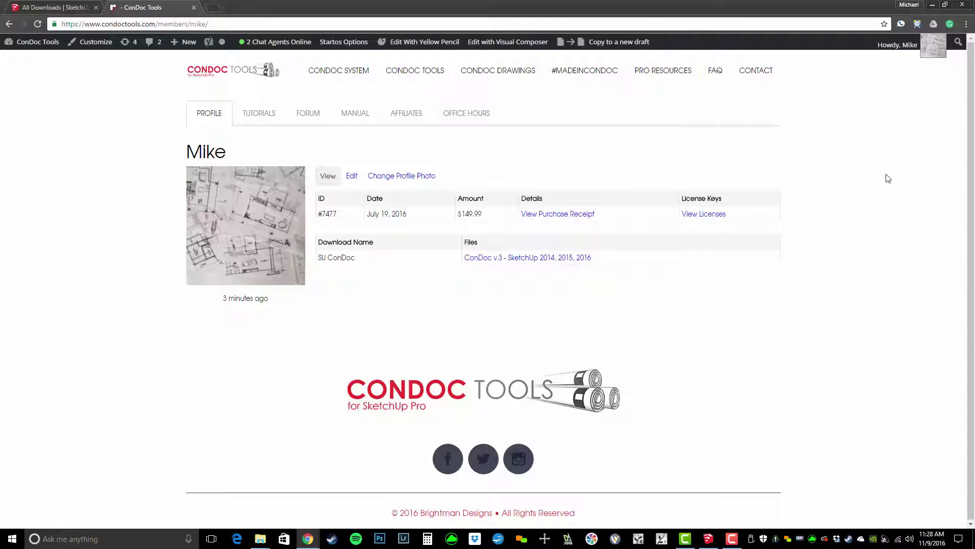
pyautogui.click(706, 216)
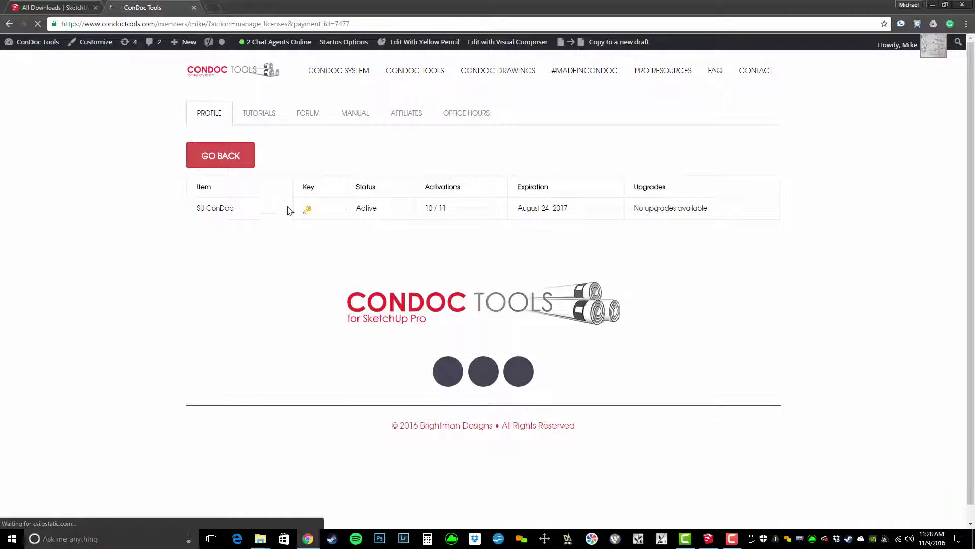
pyautogui.click(307, 209)
pyautogui.doubleClick(326, 230)
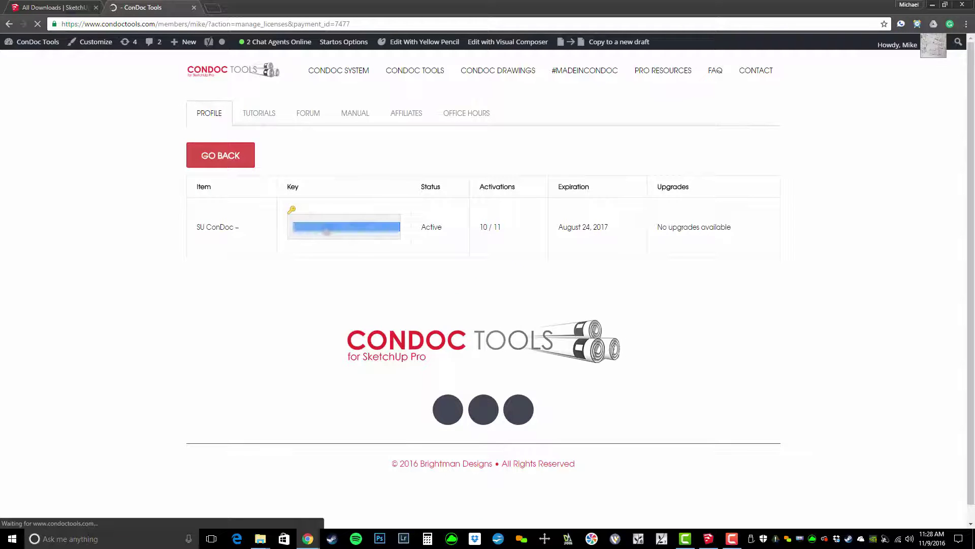
pyautogui.rightClick(326, 227)
pyautogui.click(337, 235)
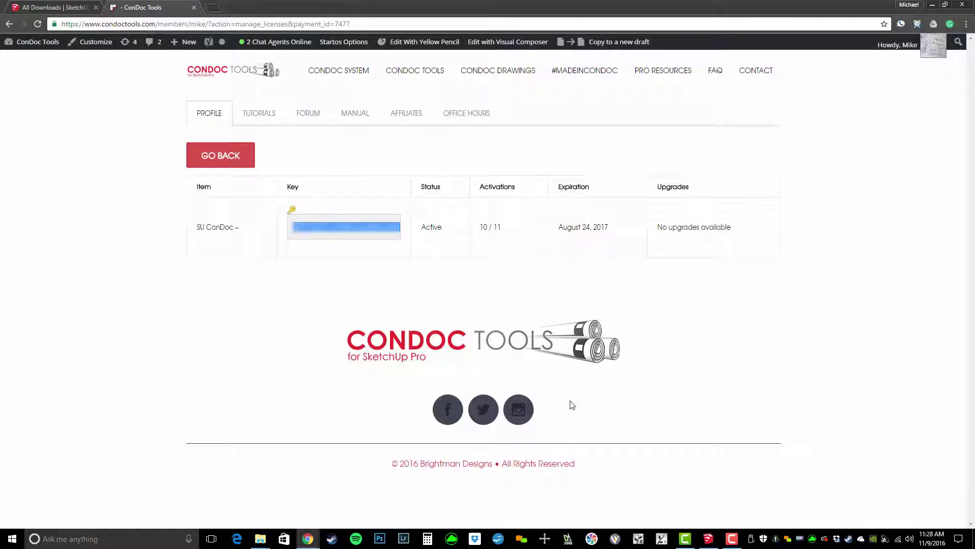
# Switch to SketchUp, open the Extension Manager and expand the details of the SU ConDoc extension.
pyautogui.click(709, 539)
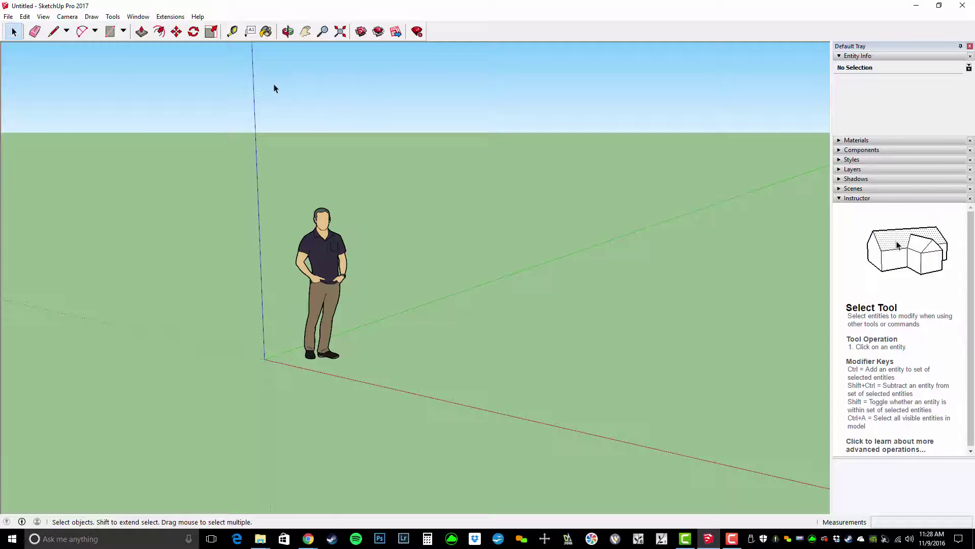
pyautogui.click(172, 18)
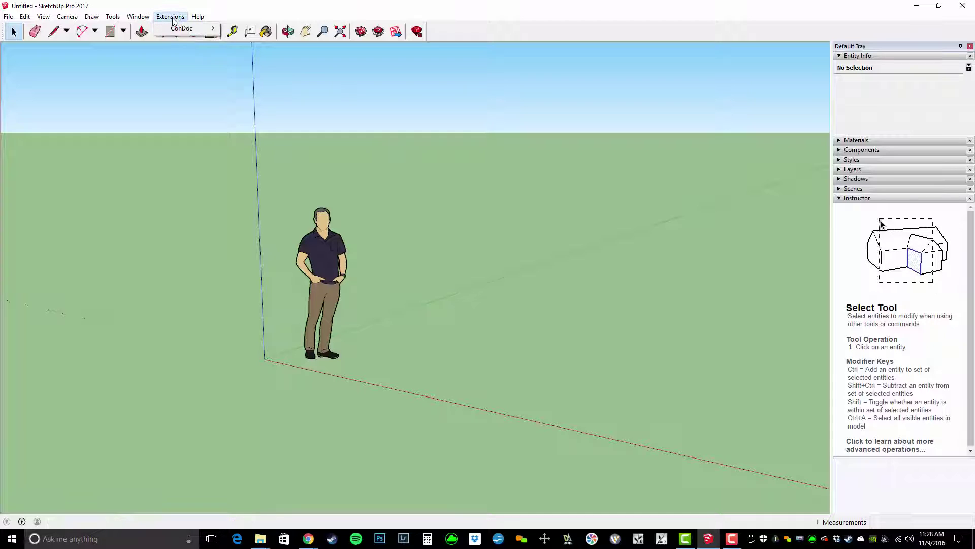
pyautogui.moveTo(128, 17)
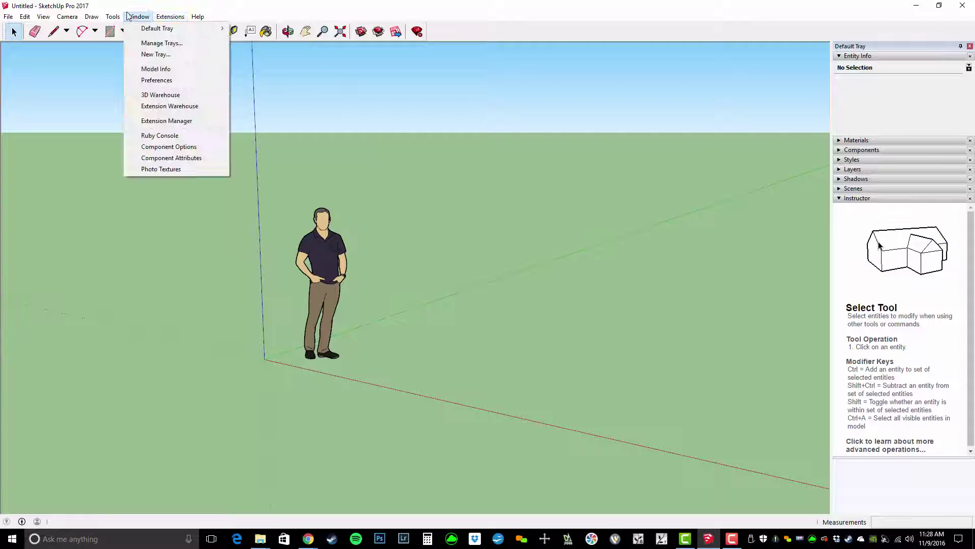
pyautogui.click(174, 125)
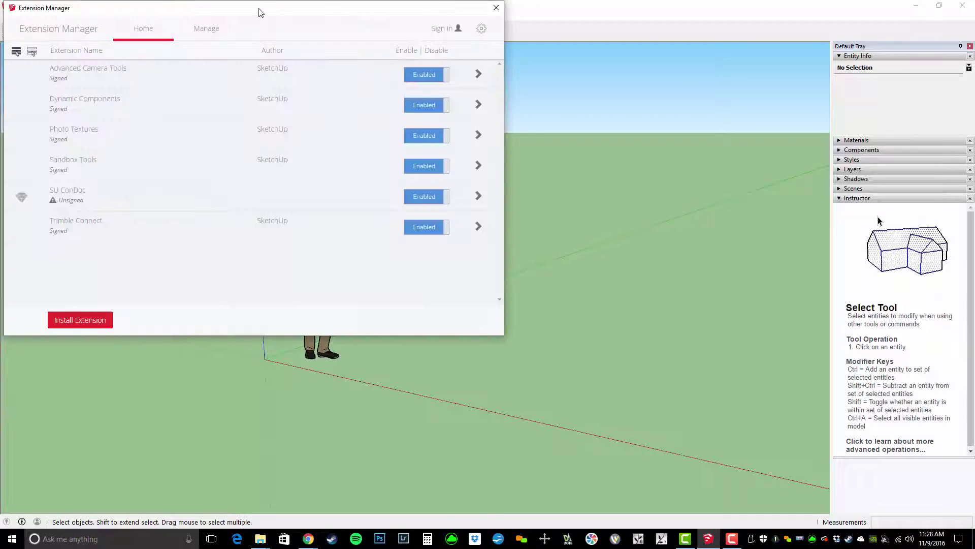
pyautogui.moveTo(257, 11); pyautogui.dragTo(506, 83)
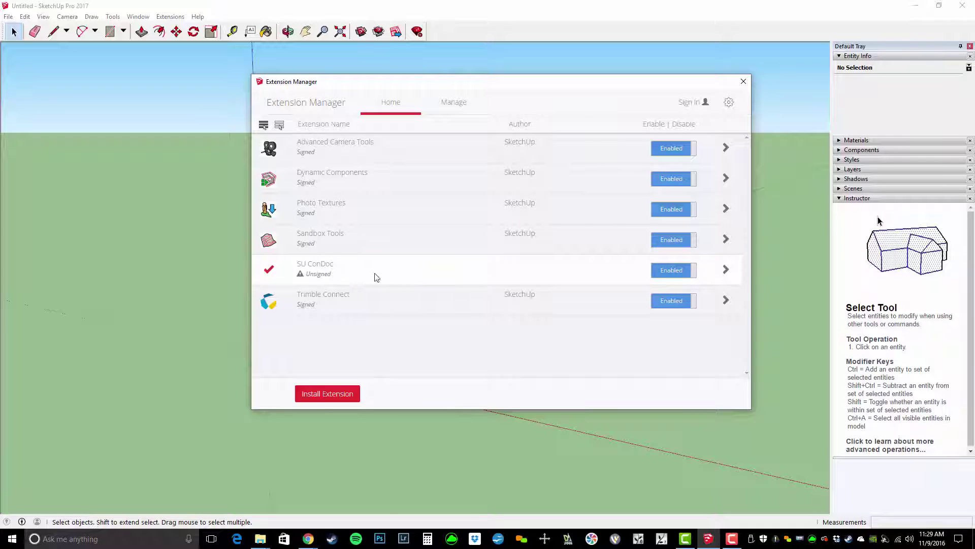
pyautogui.click(725, 272)
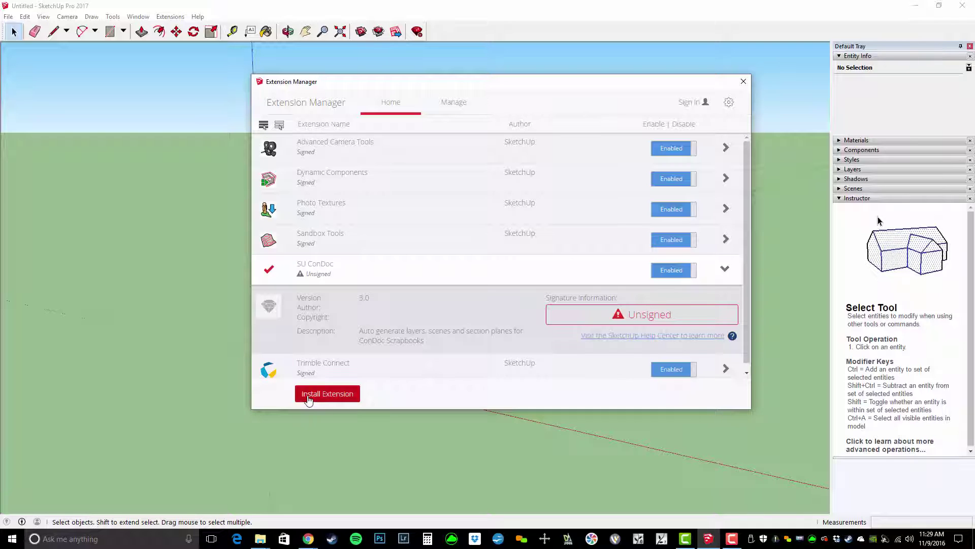
# Install the extension file ConDoc-3.0.rbz from the CONDOC V3 RESOURCES folder inside Dropbox's RESOURCES folder.
pyautogui.click(345, 400)
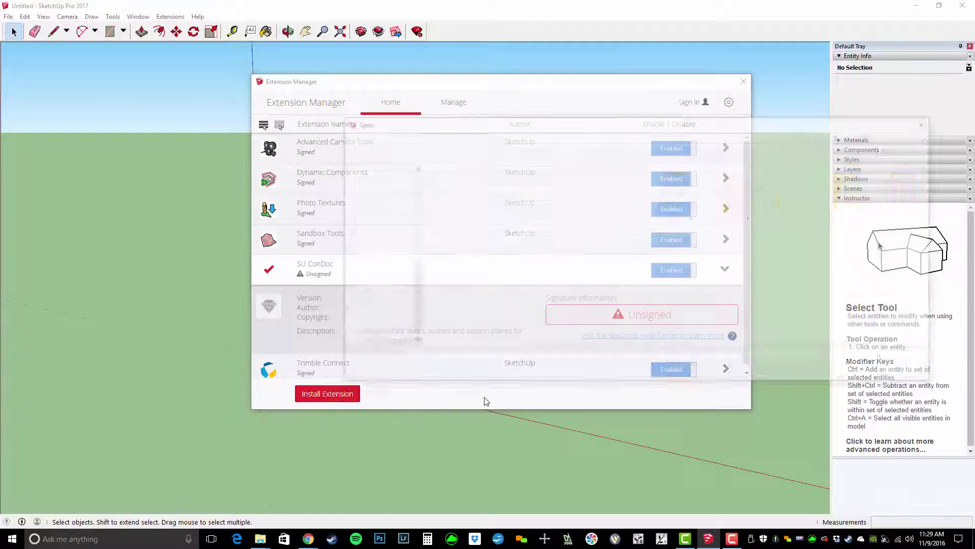
pyautogui.scroll(4, 401, 249)
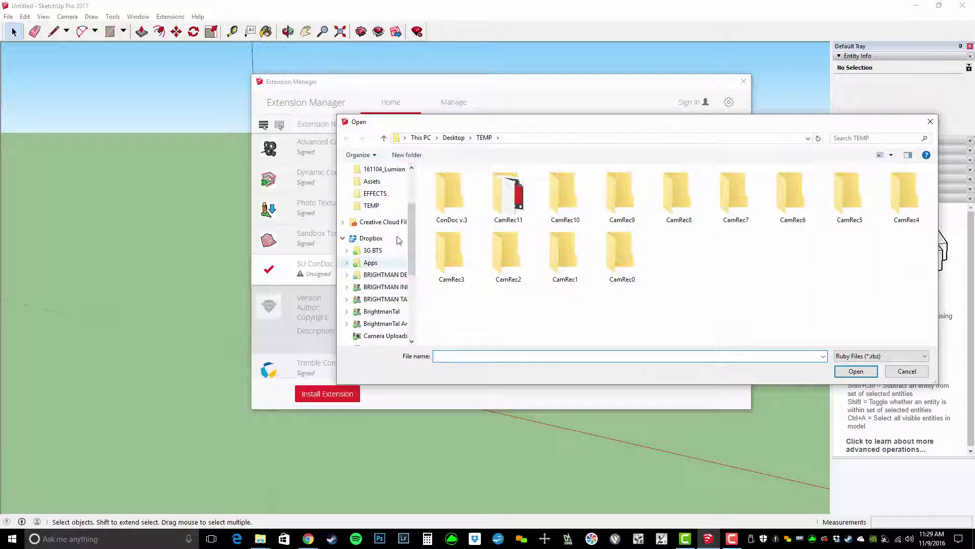
pyautogui.click(371, 238)
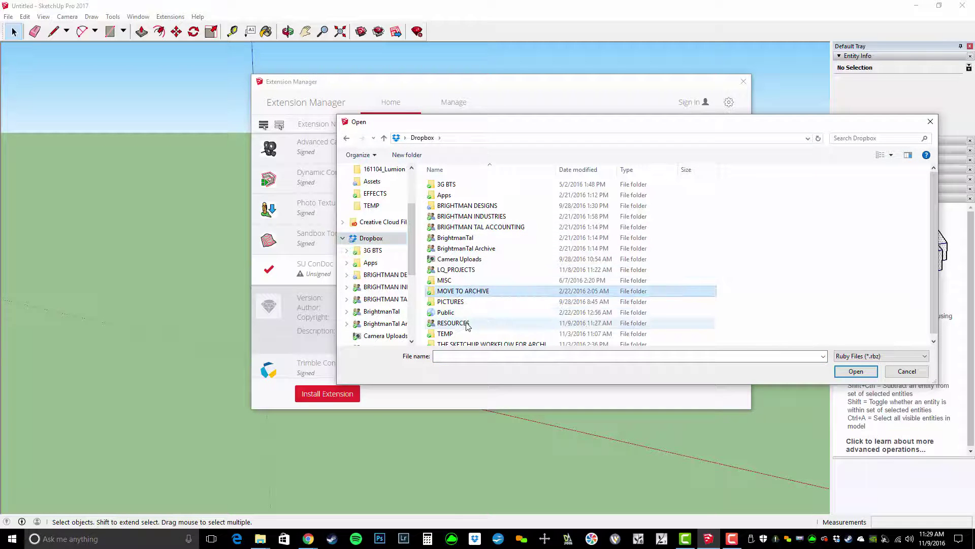
pyautogui.doubleClick(453, 323)
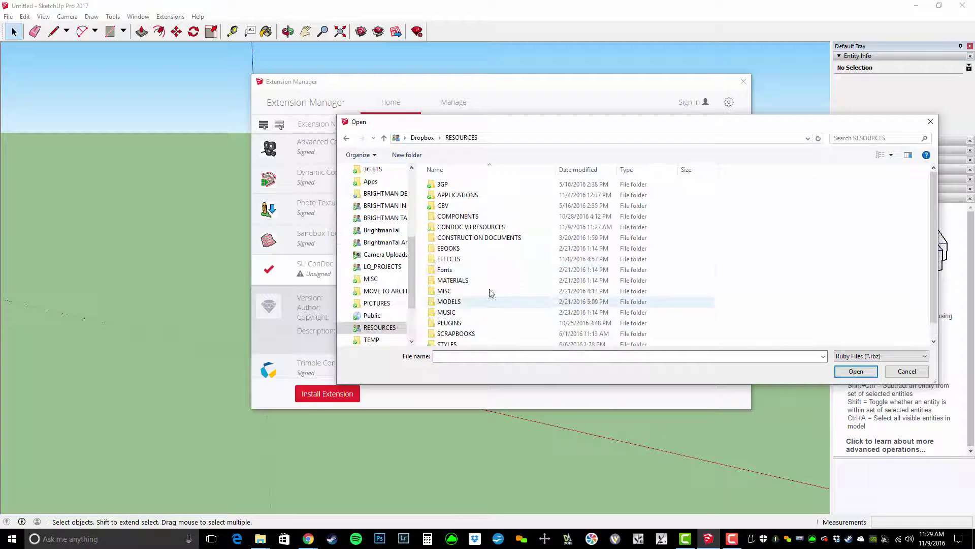
pyautogui.doubleClick(480, 227)
pyautogui.click(468, 228)
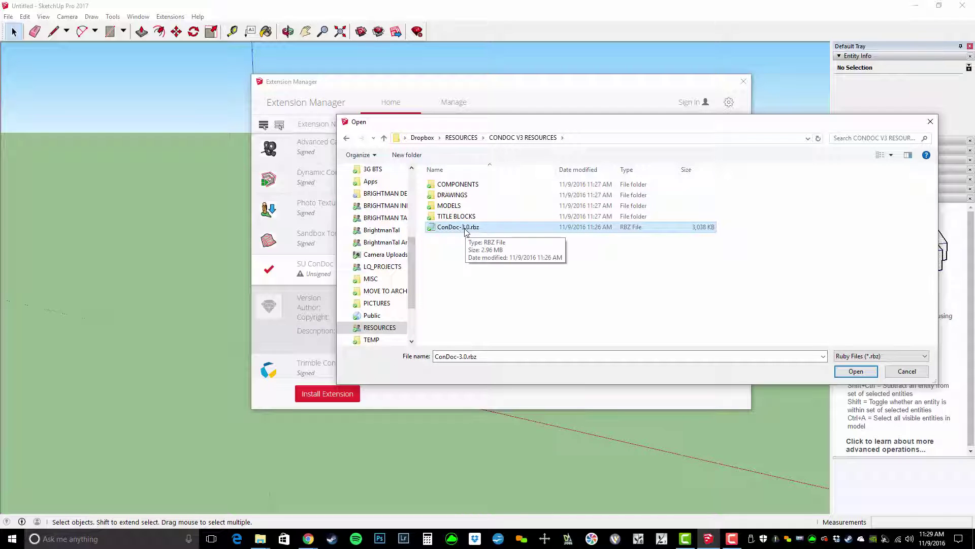
pyautogui.click(856, 371)
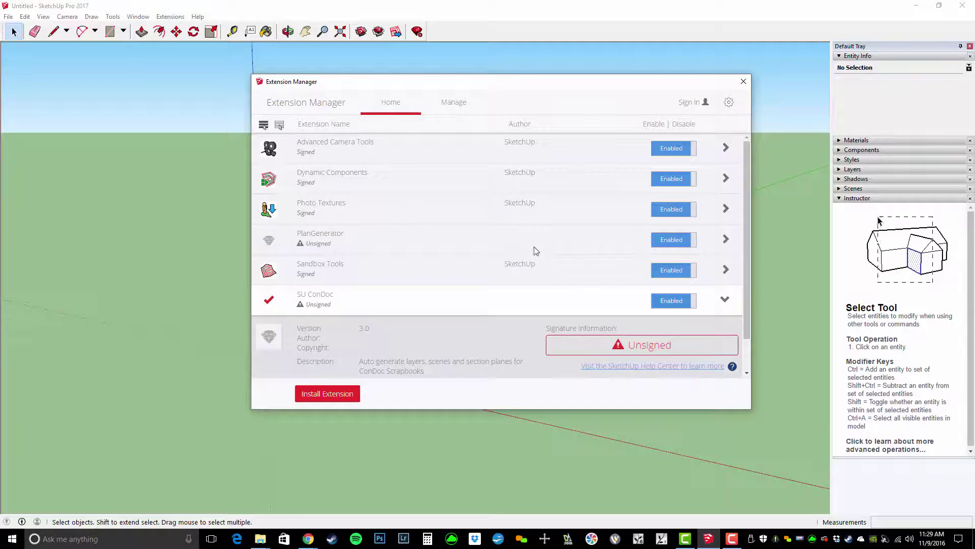
pyautogui.moveTo(371, 80); pyautogui.dragTo(284, 83)
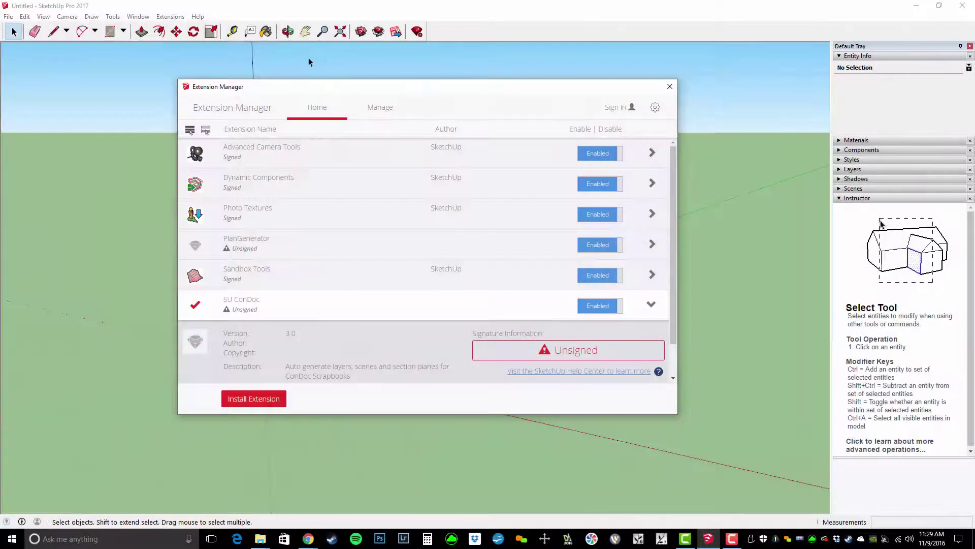
# Close the Extension Manager.
pyautogui.click(669, 87)
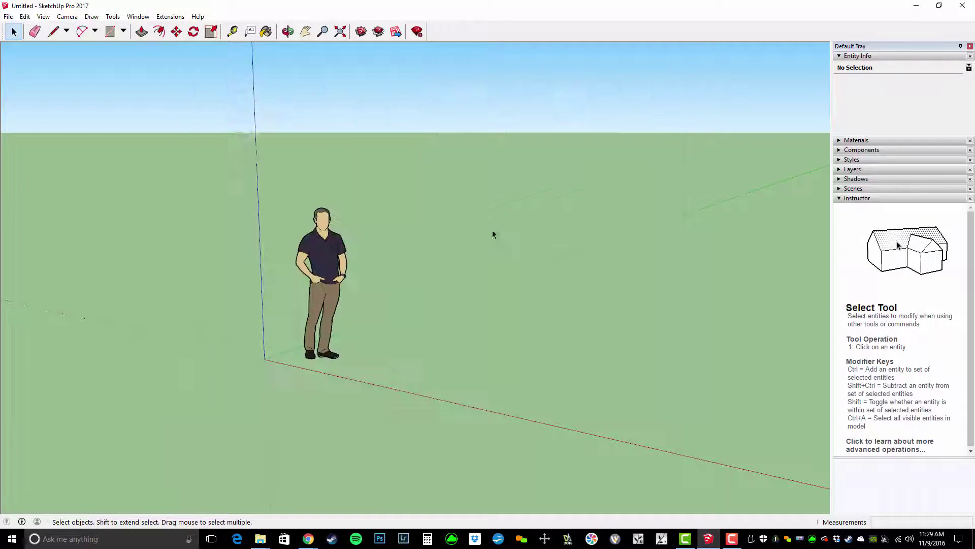
pyautogui.click(171, 17)
pyautogui.moveTo(183, 28)
pyautogui.click(272, 63)
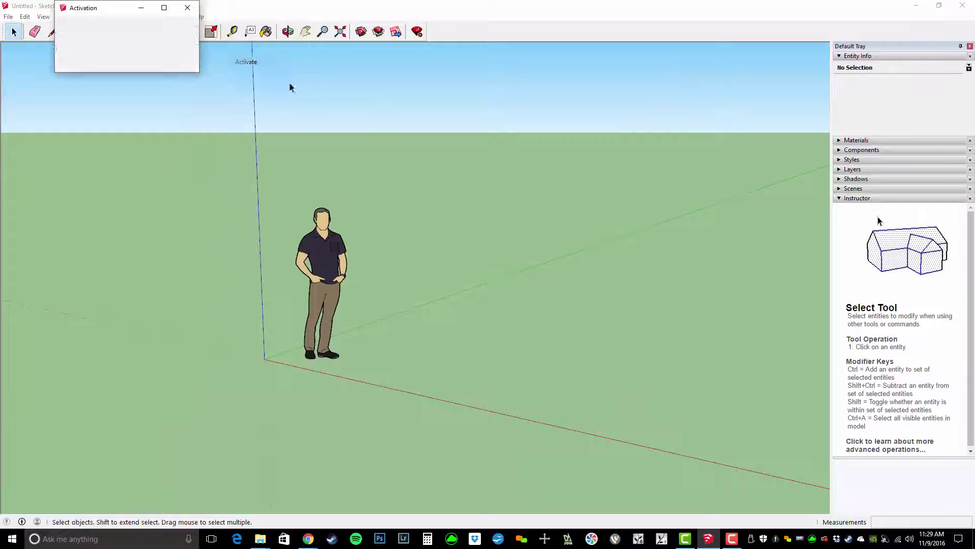
pyautogui.moveTo(131, 13); pyautogui.dragTo(520, 128)
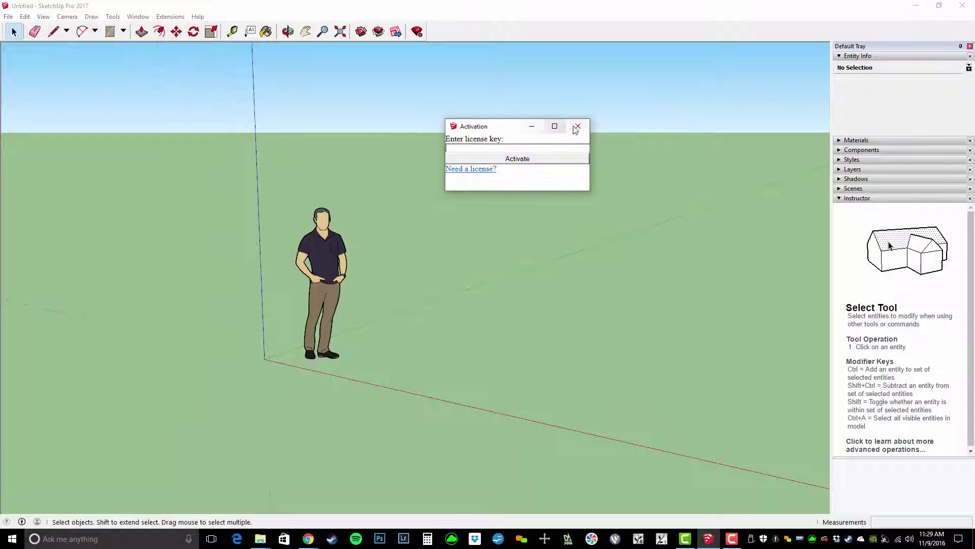
pyautogui.click(576, 127)
# Open ConDoc's Activation window, paste the copied license key to activate the extension, and close the window.
pyautogui.click(175, 16)
pyautogui.moveTo(203, 29)
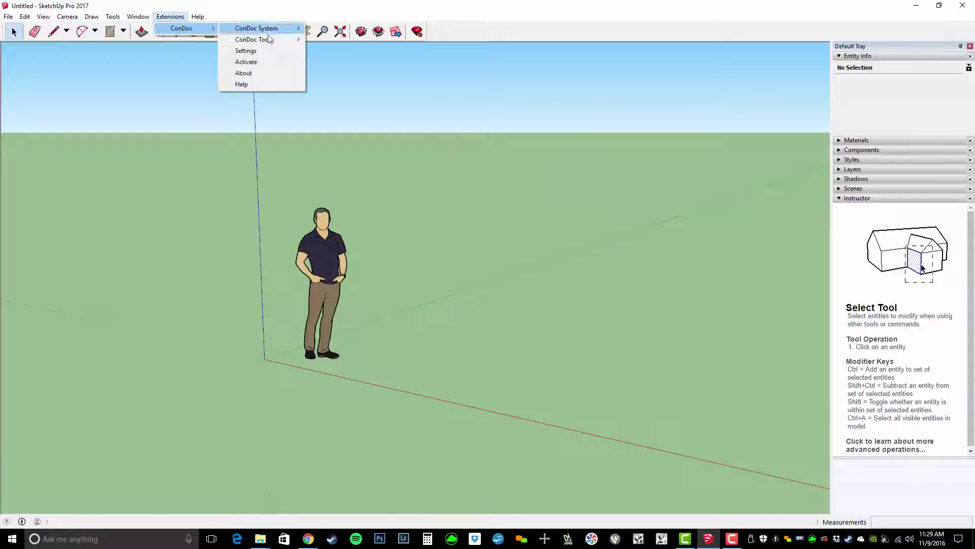
pyautogui.click(269, 59)
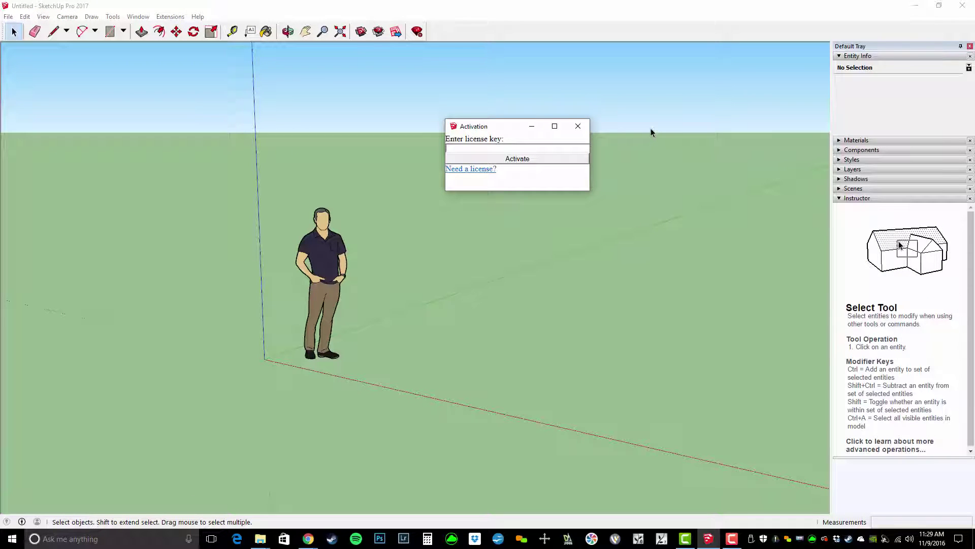
pyautogui.hotkey('ctrl', 'v')
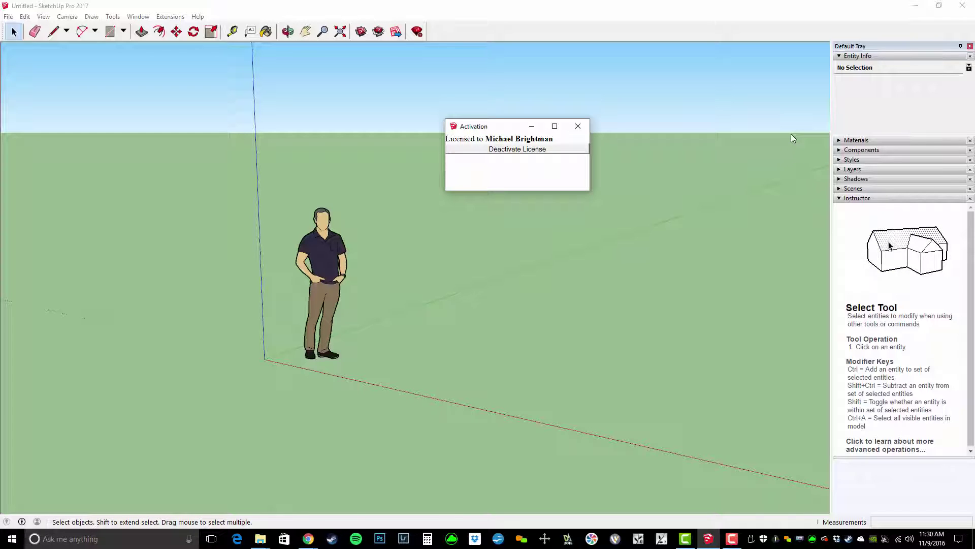
pyautogui.click(578, 130)
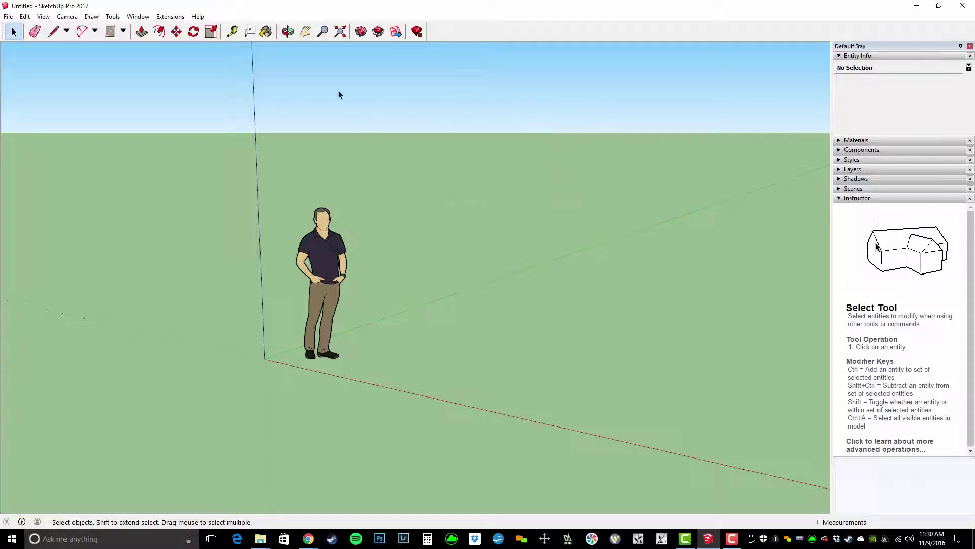
# Display the ConDoc Tools toolbar and place it floating over an empty part of the drawing area.
pyautogui.rightClick(299, 34)
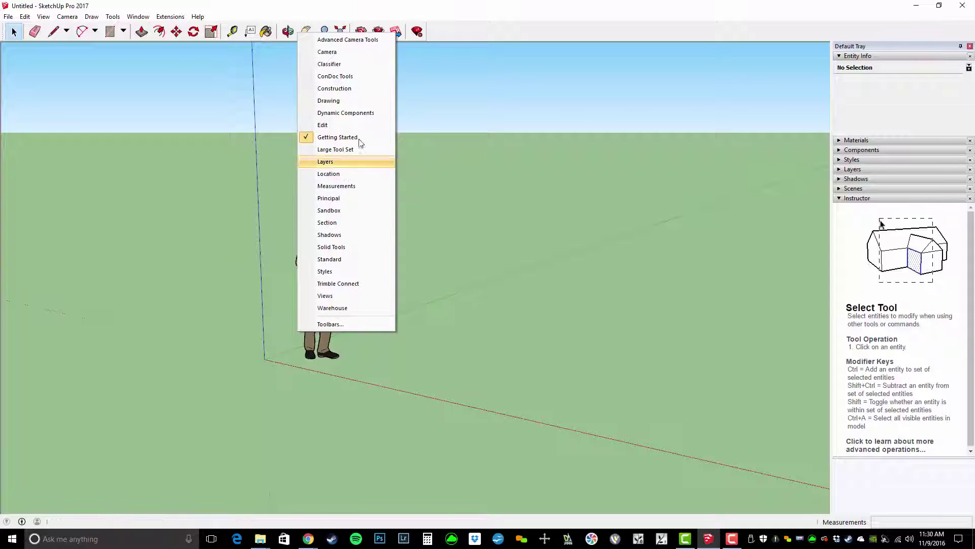
pyautogui.click(365, 80)
pyautogui.moveTo(117, 63); pyautogui.dragTo(721, 75)
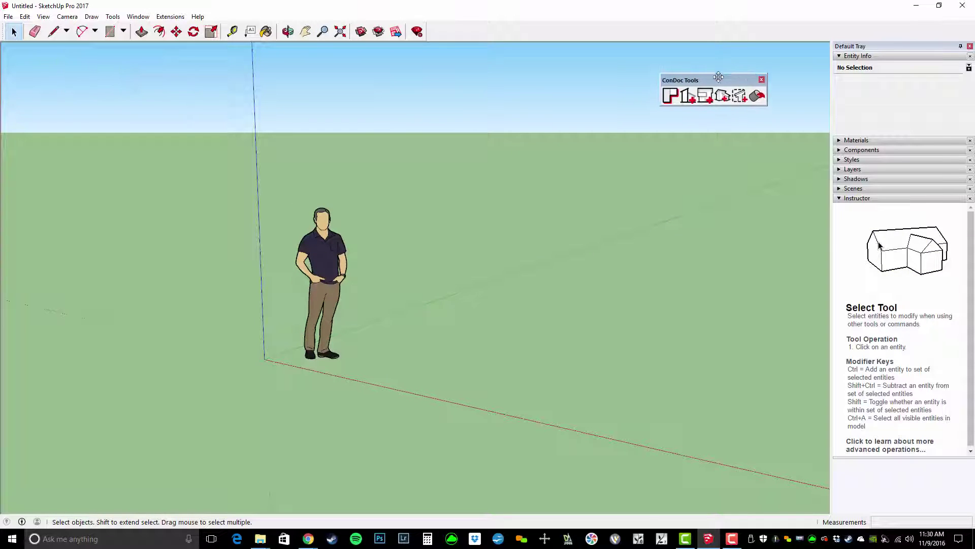
# Open the ConDoc Plan Generator, look over its project type, level and plan options, and close it without setting up a project.
pyautogui.click(669, 95)
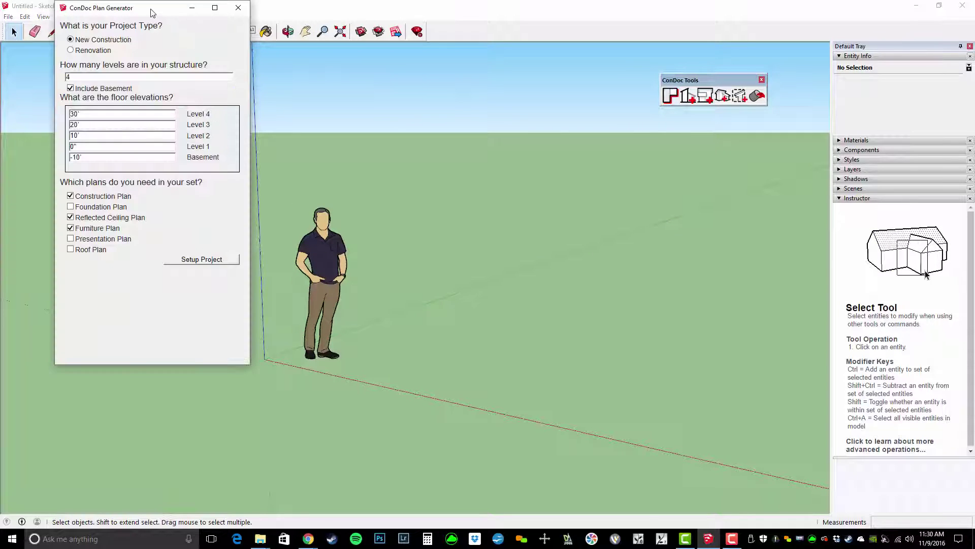
pyautogui.moveTo(151, 9); pyautogui.dragTo(540, 94)
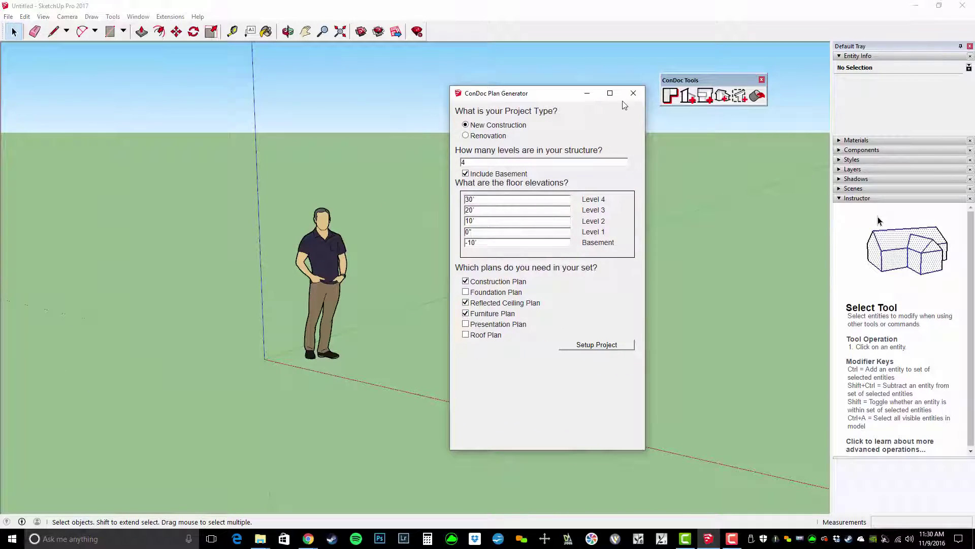
pyautogui.click(634, 93)
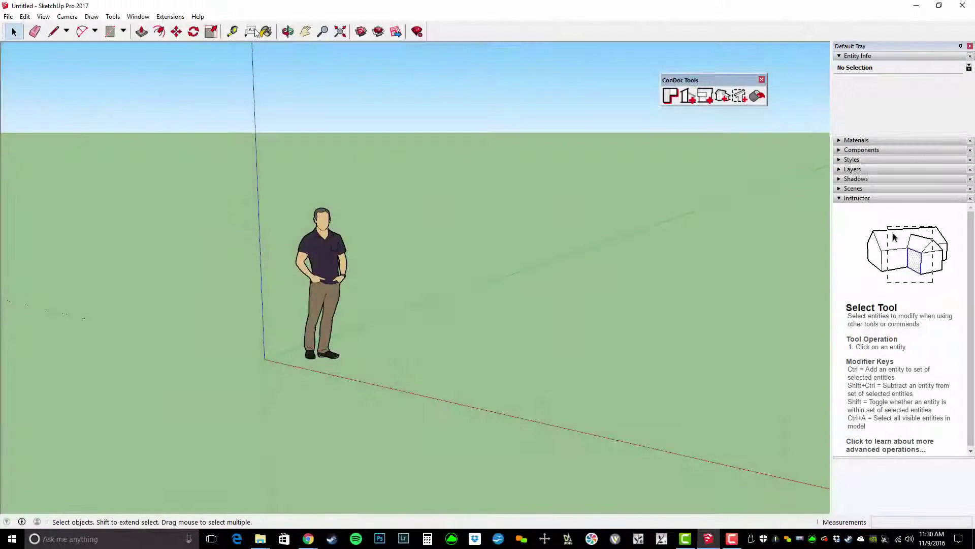
# Check the available default drawing templates in the SketchUp Preferences and close them without changing the selection.
pyautogui.click(137, 16)
pyautogui.click(166, 88)
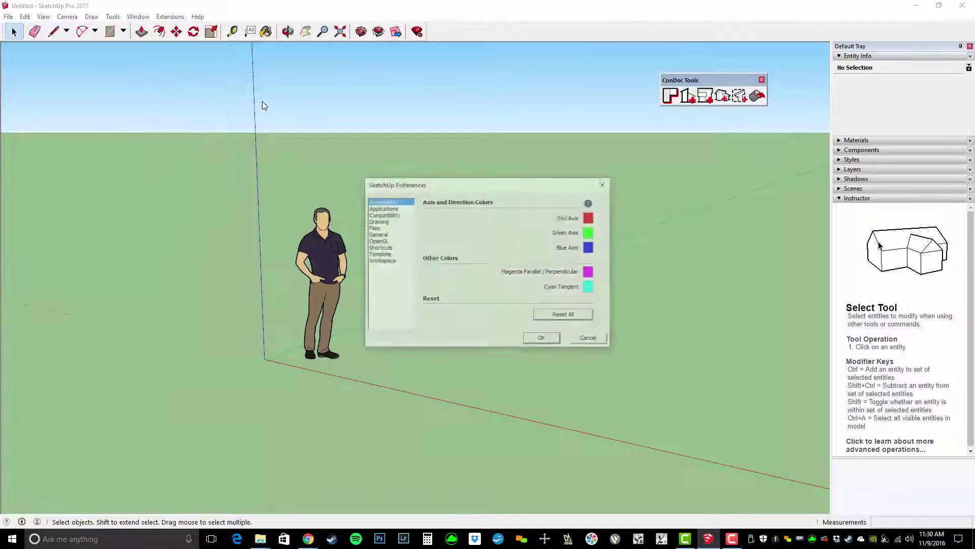
pyautogui.moveTo(425, 187); pyautogui.dragTo(500, 131)
pyautogui.click(460, 202)
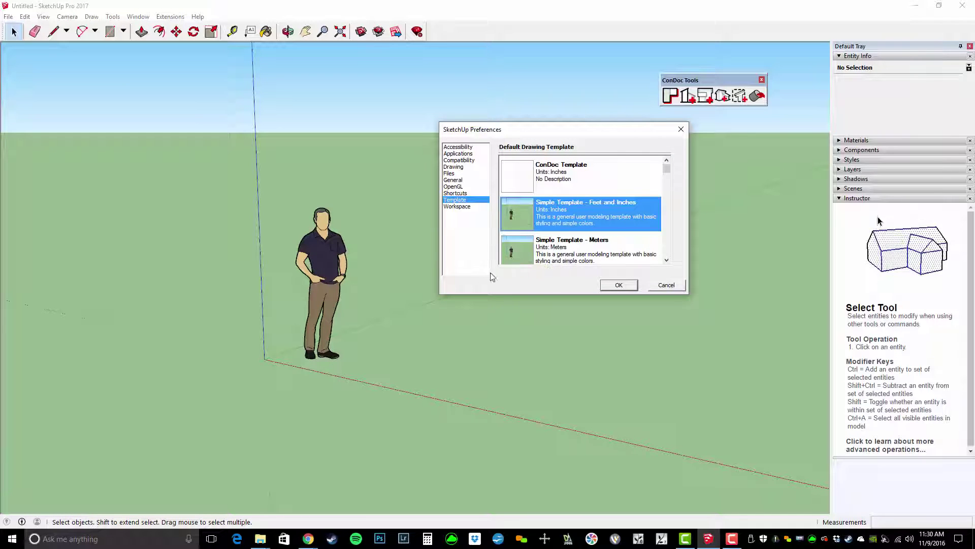
pyautogui.click(682, 130)
# Open CONDOC_3.0 - Default Template.skp from CONDOC V3 RESOURCES > DRAWINGS > IMPERIAL in Dropbox's RESOURCES folder, and dismiss the version notice.
pyautogui.click(8, 17)
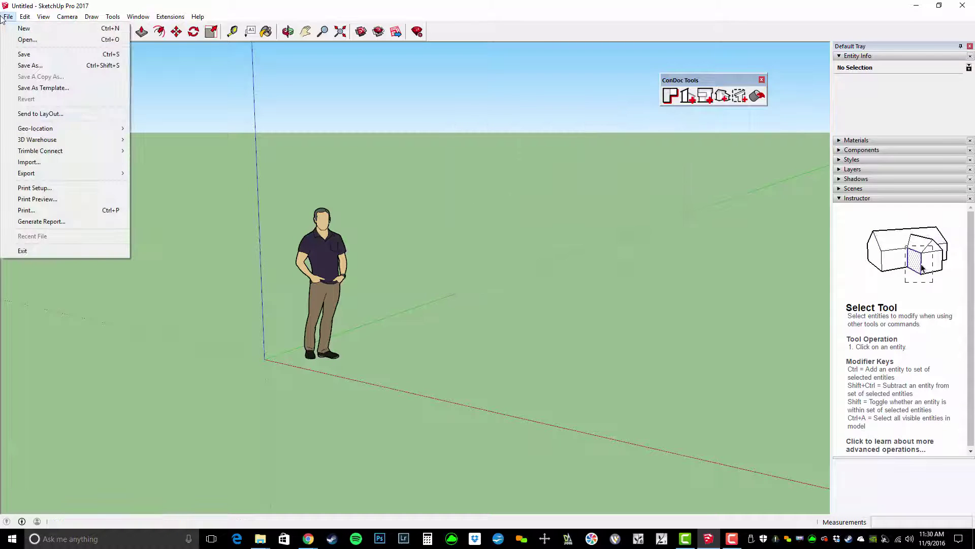
pyautogui.click(23, 41)
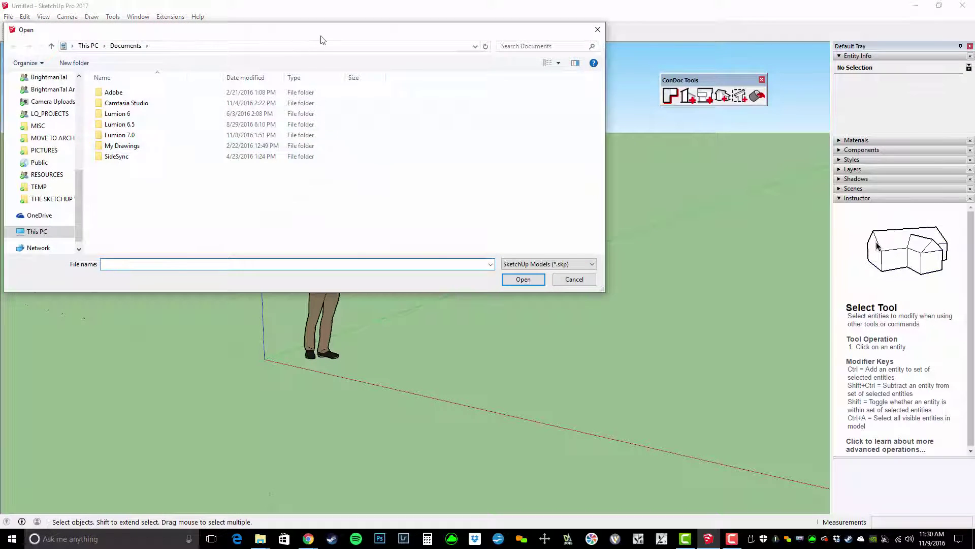
pyautogui.scroll(1, 277, 211)
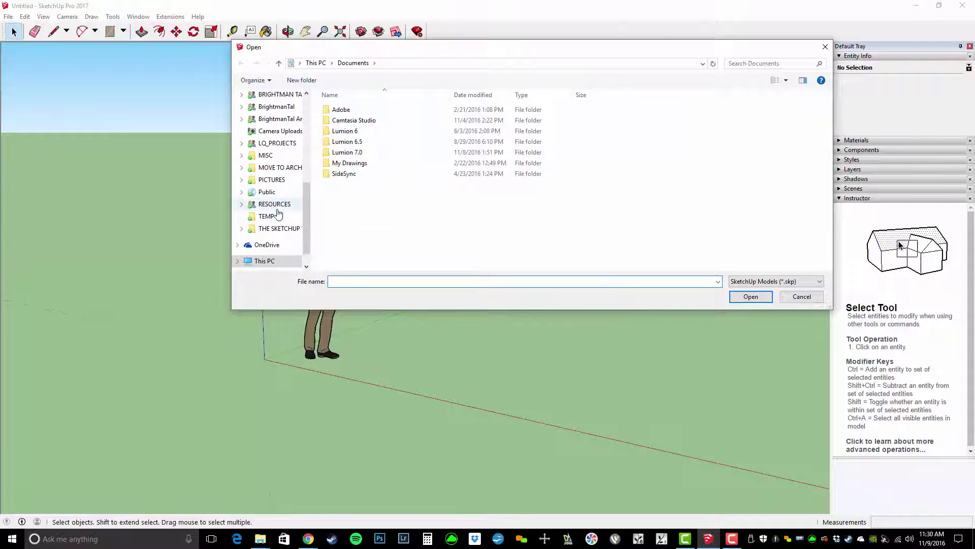
pyautogui.click(274, 204)
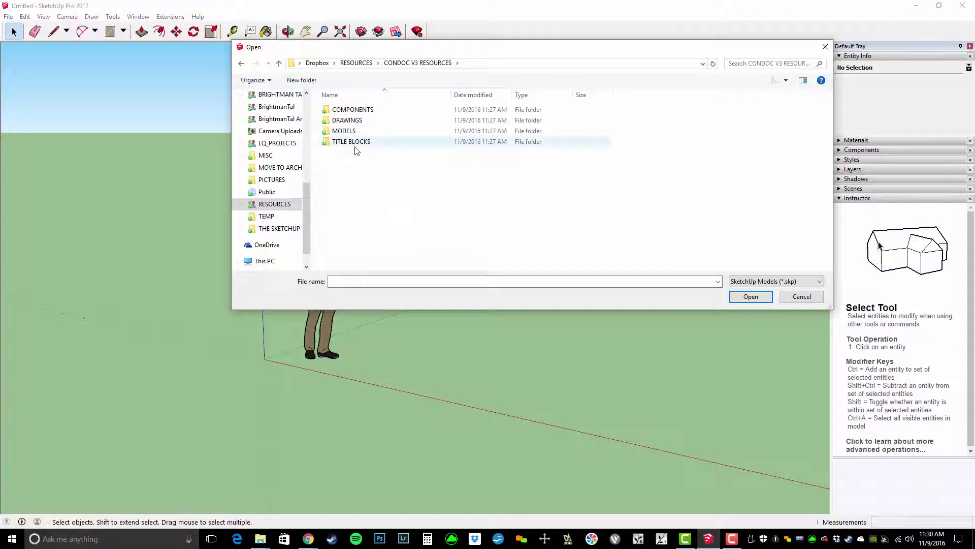
pyautogui.doubleClick(347, 120)
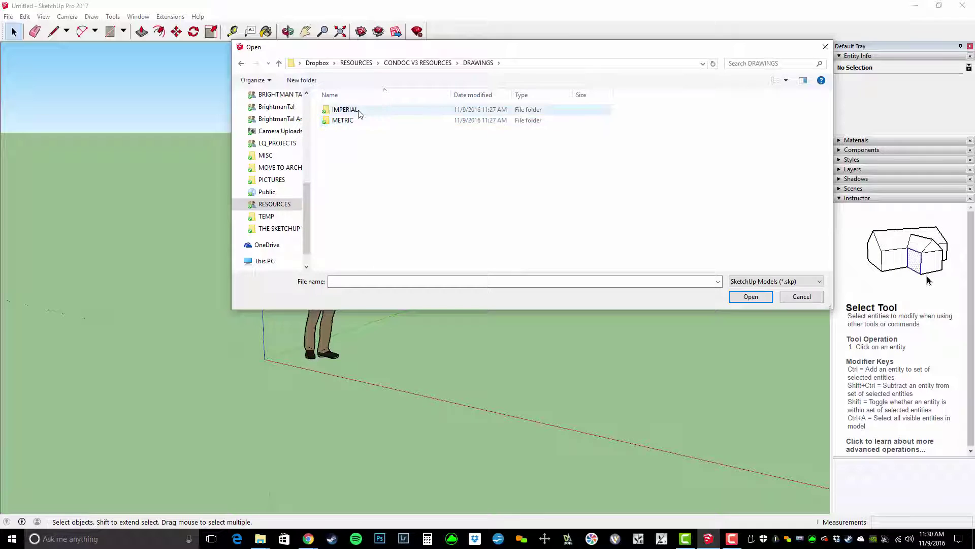
pyautogui.doubleClick(358, 113)
pyautogui.click(415, 110)
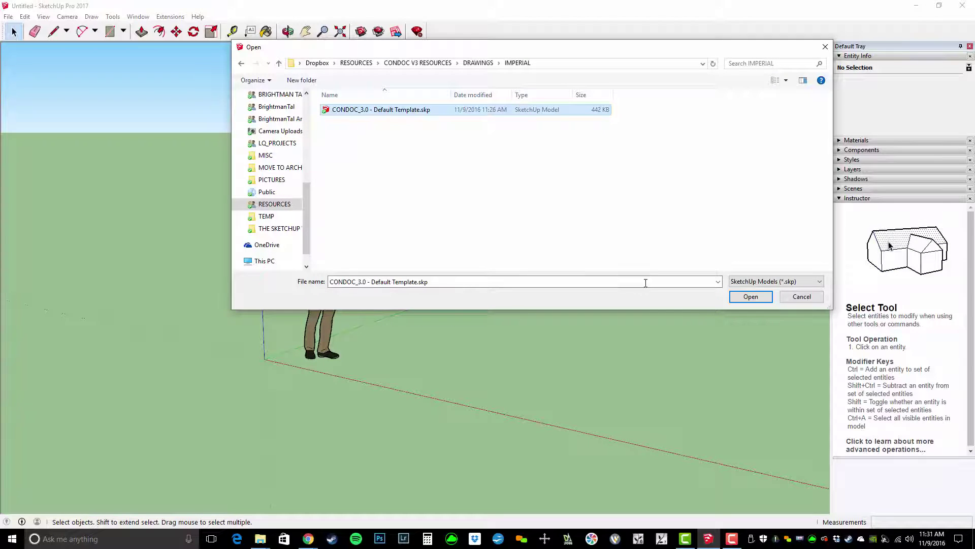
pyautogui.click(751, 298)
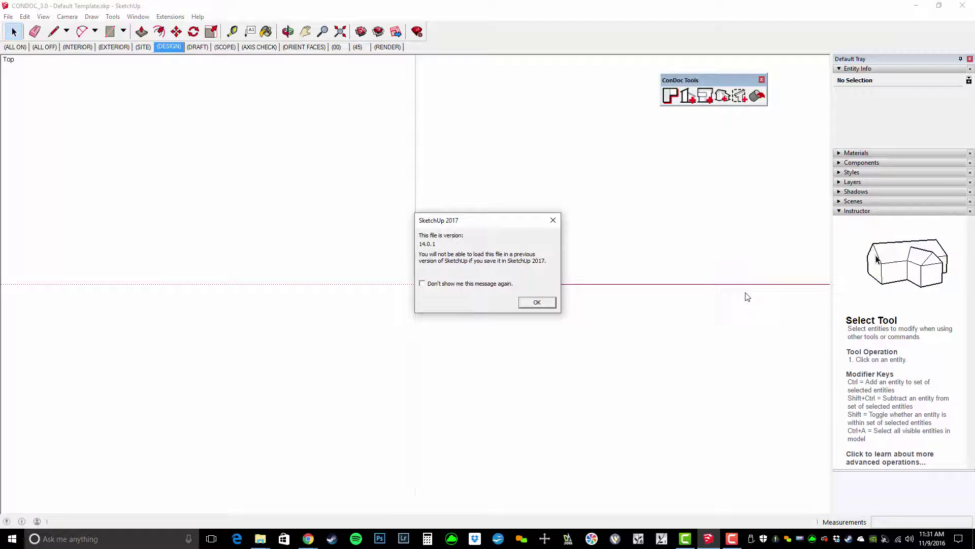
pyautogui.click(545, 302)
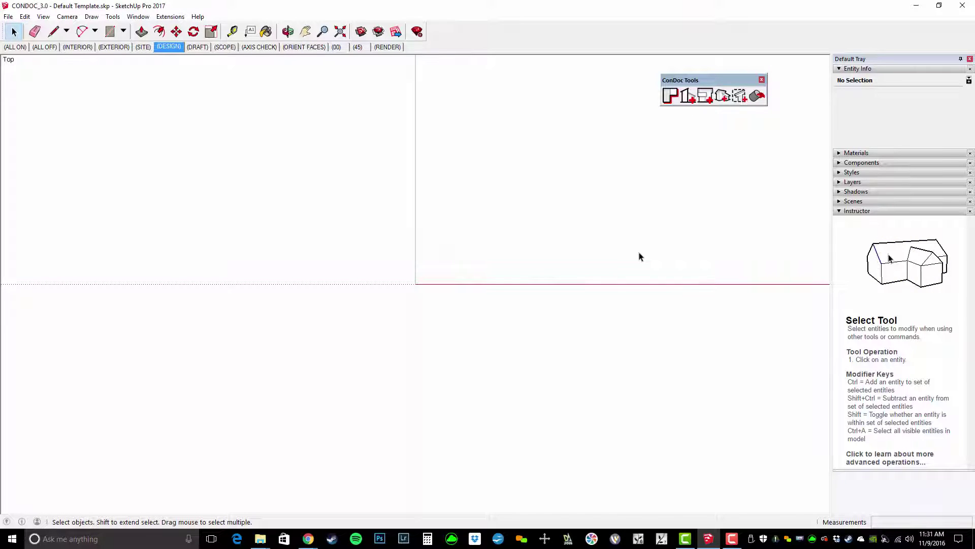
# Save the open model as the default template named CONDOC_V3 TEMPLATE, and start a new file from it.
pyautogui.click(10, 17)
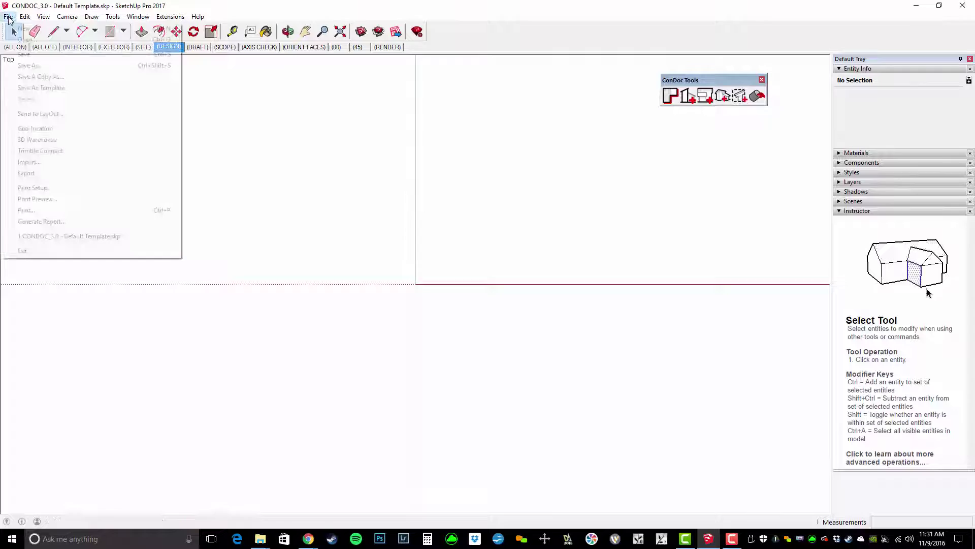
pyautogui.click(51, 90)
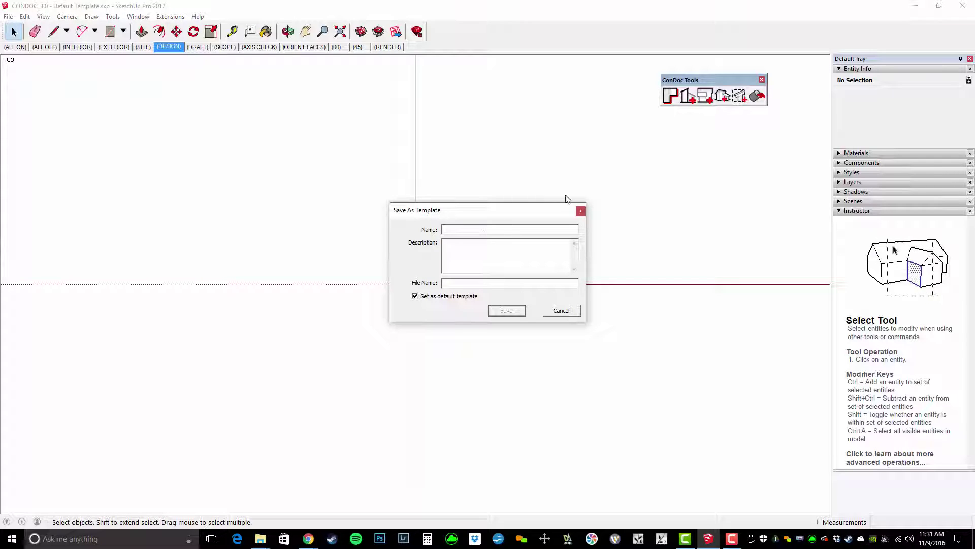
pyautogui.write('CONDOC')
pyautogui.press('BackSpace')
pyautogui.write('_')
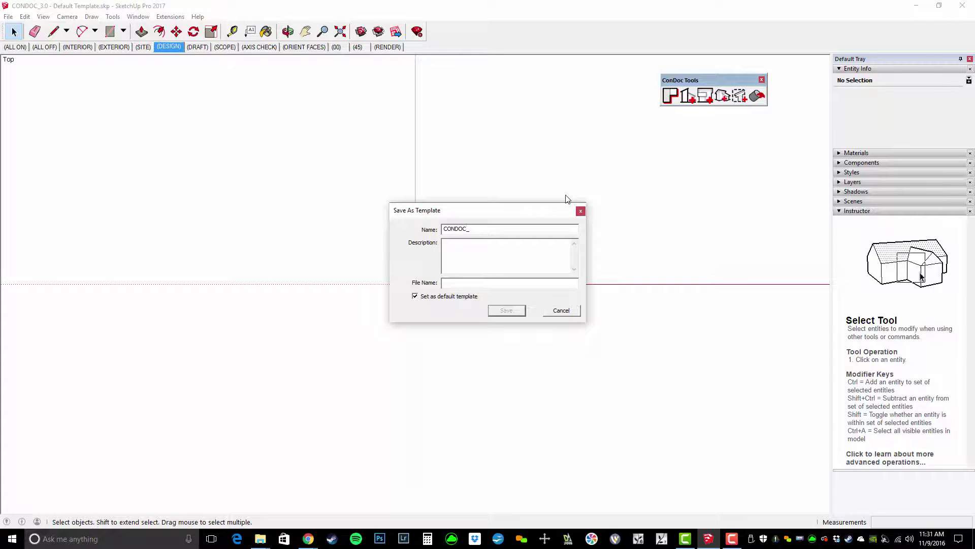
pyautogui.write('V3 TEMPLATE')
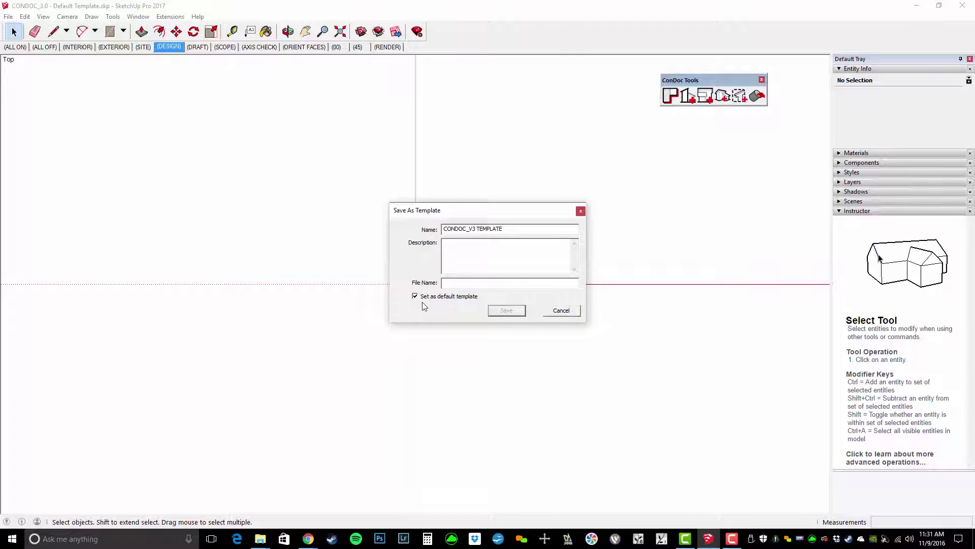
pyautogui.press('Tab')
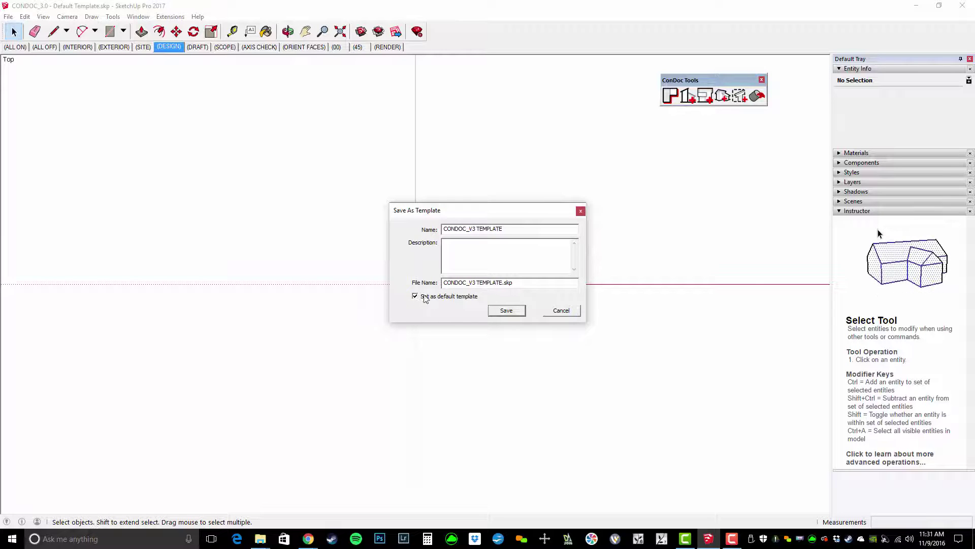
pyautogui.click(509, 311)
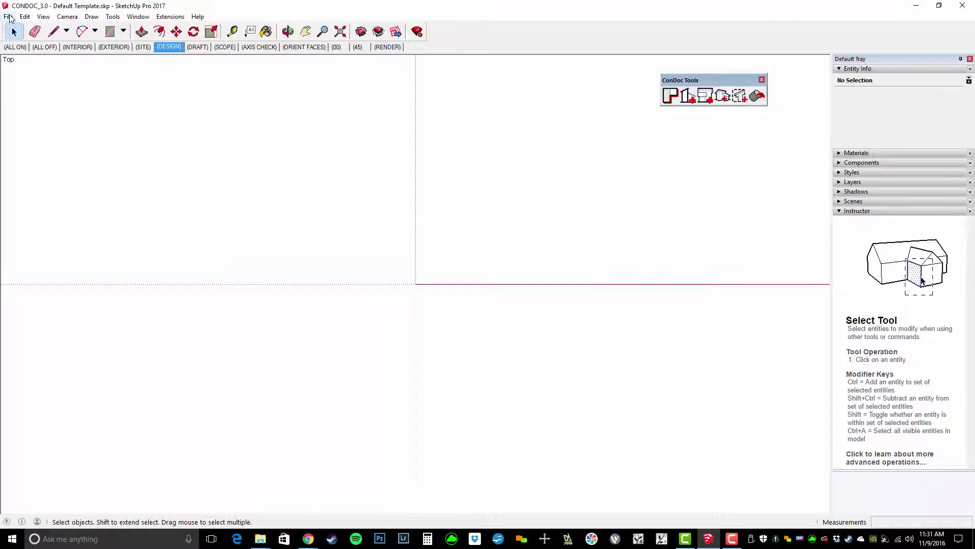
pyautogui.click(9, 17)
pyautogui.click(22, 26)
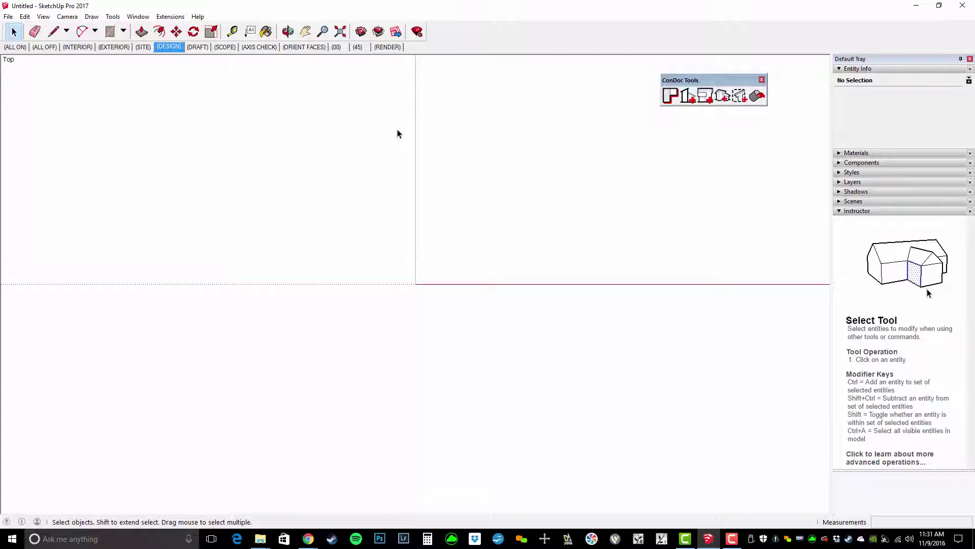
# Open the COMPONENTS folder from Dropbox > RESOURCES > CONDOC V3 RESOURCES as a local component collection.
pyautogui.click(892, 163)
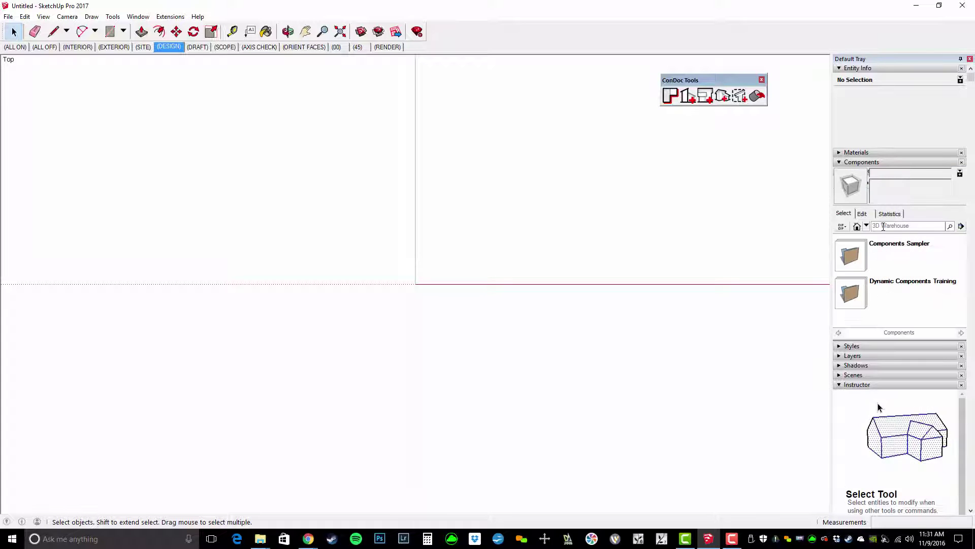
pyautogui.click(960, 226)
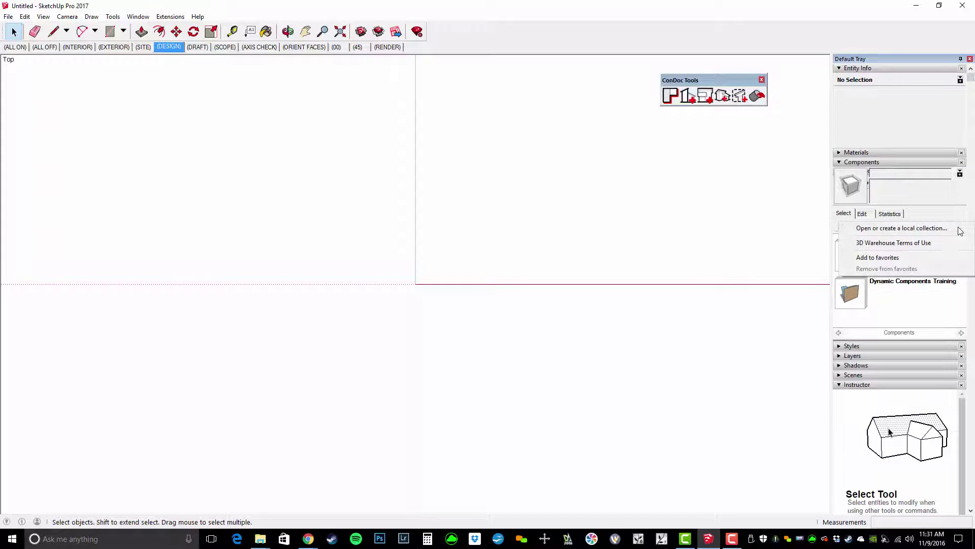
pyautogui.click(910, 228)
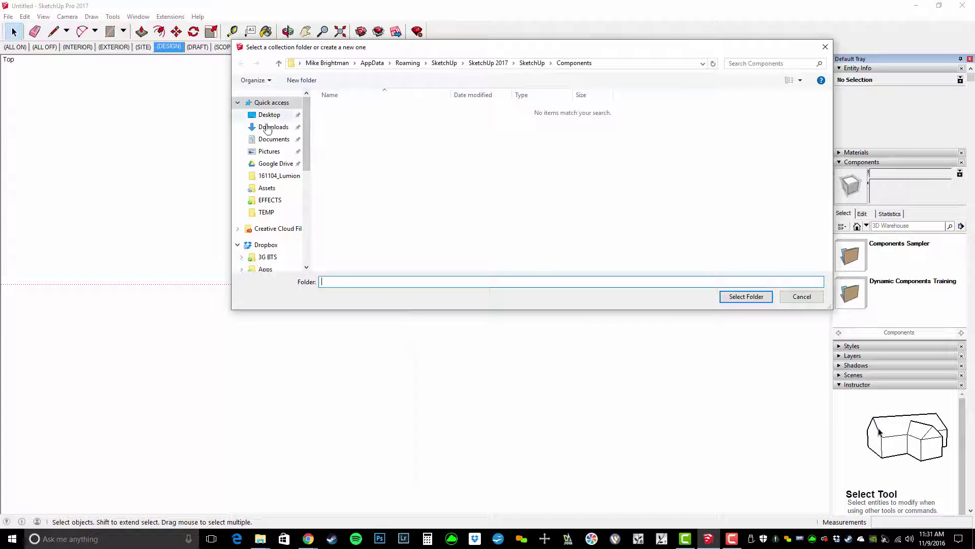
pyautogui.click(265, 245)
pyautogui.click(348, 249)
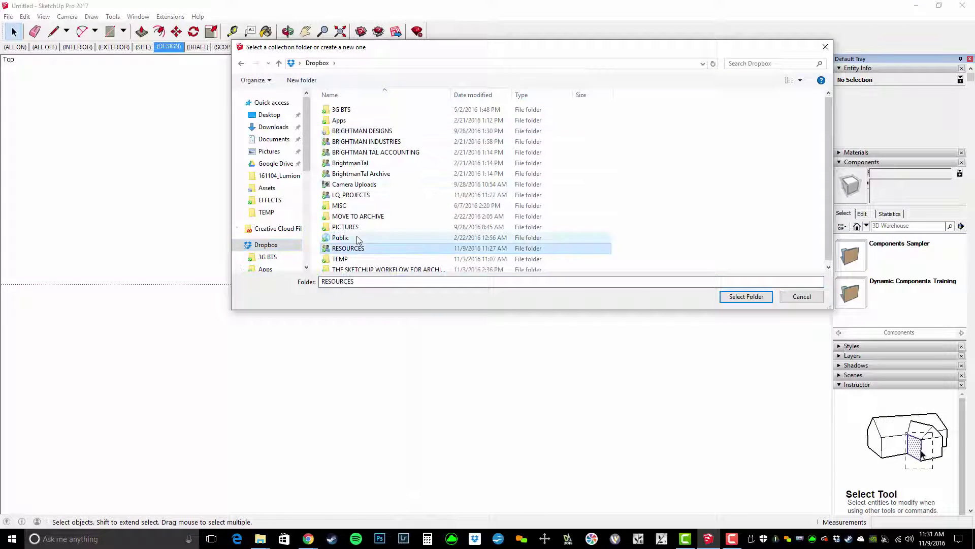
pyautogui.doubleClick(348, 248)
pyautogui.doubleClick(386, 153)
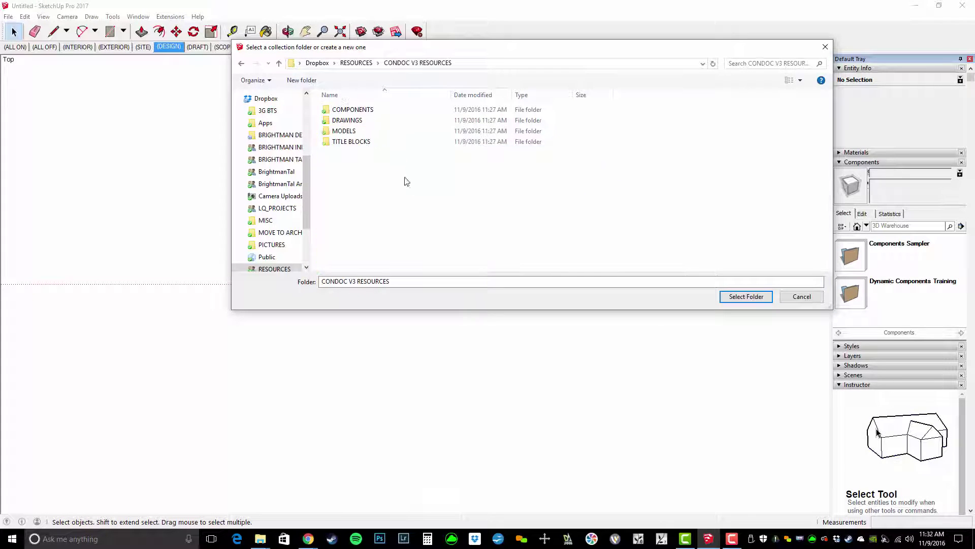
pyautogui.click(379, 109)
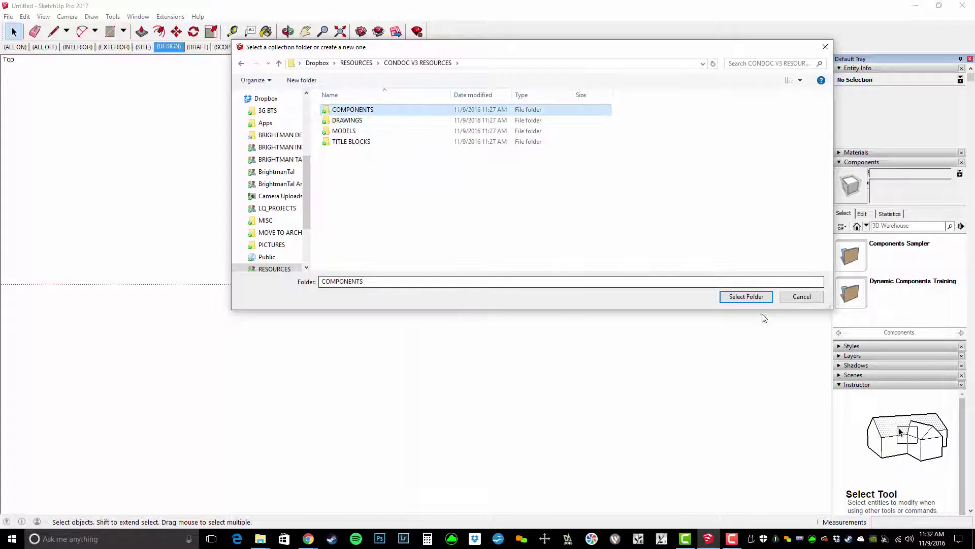
pyautogui.click(755, 298)
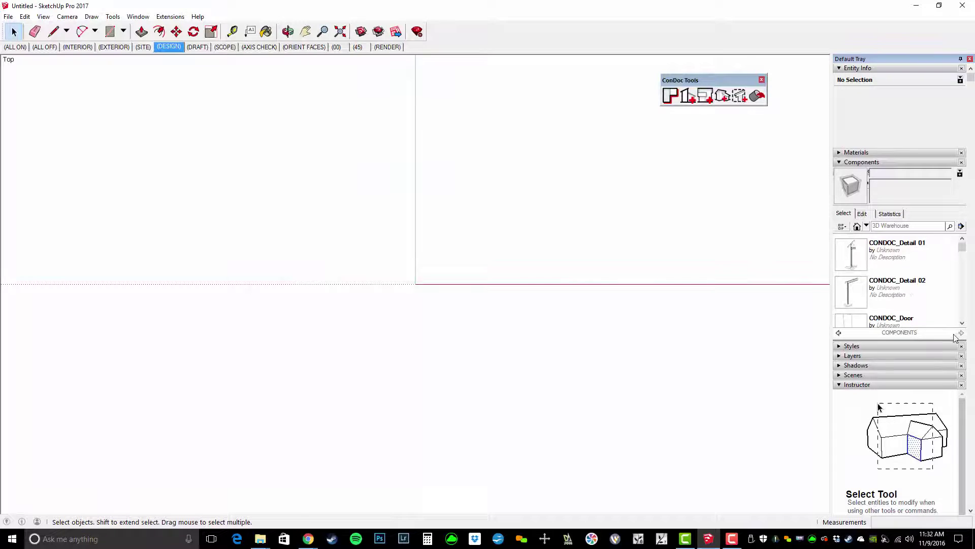
# Enlarge the component list and add the COMPONENTS collection to the favorites.
pyautogui.moveTo(943, 338); pyautogui.dragTo(943, 427)
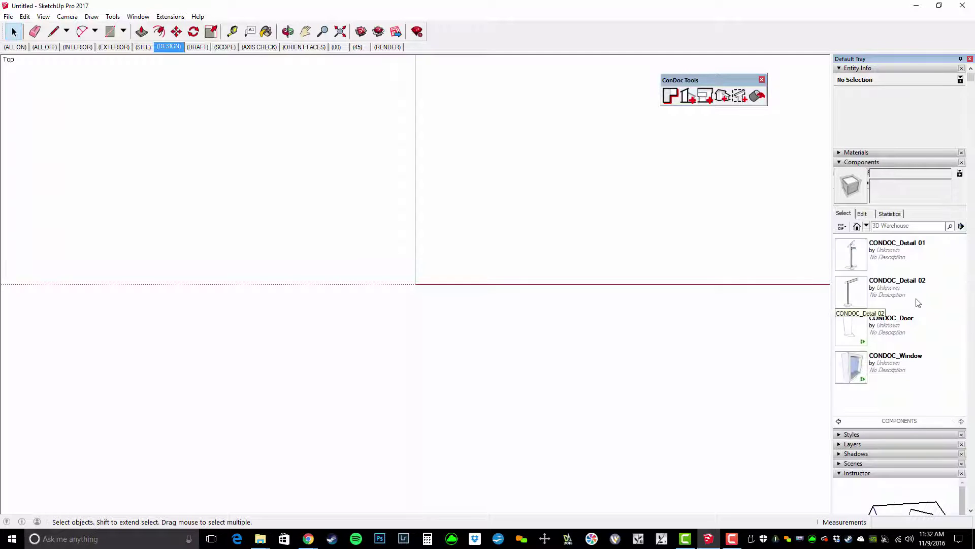
pyautogui.click(962, 226)
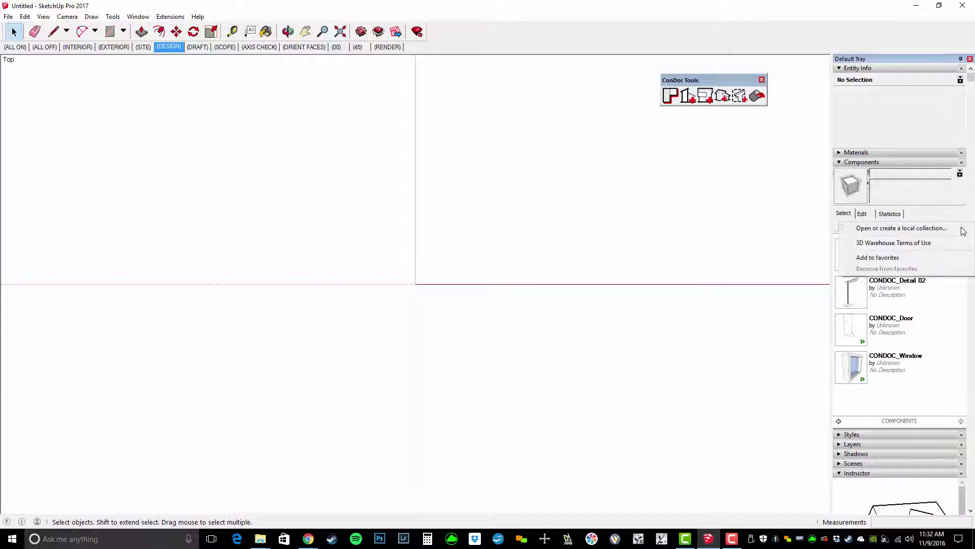
pyautogui.click(887, 259)
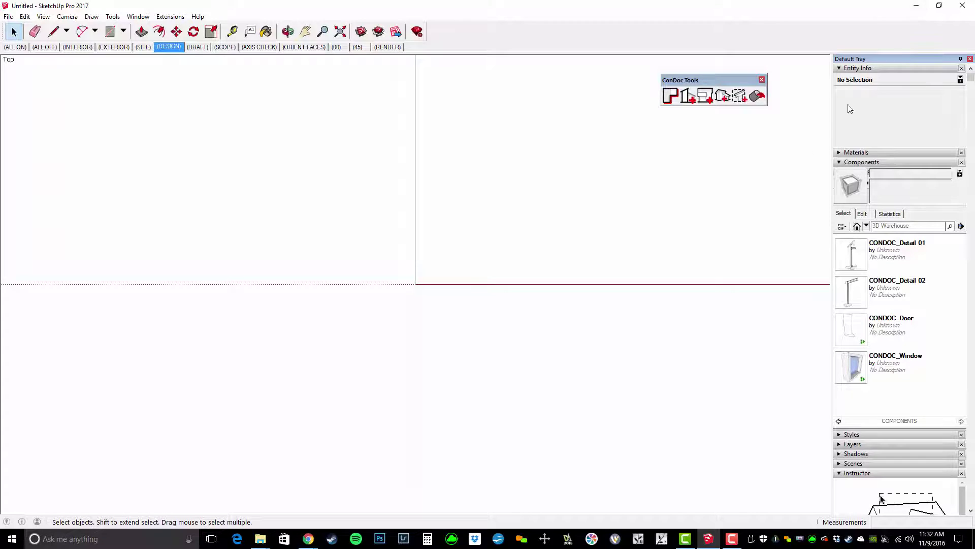
# Minimize the modeling window and close the RESOURCES and ConDoc v.3.zip folder windows to clear the desktop.
pyautogui.click(916, 7)
pyautogui.click(933, 5)
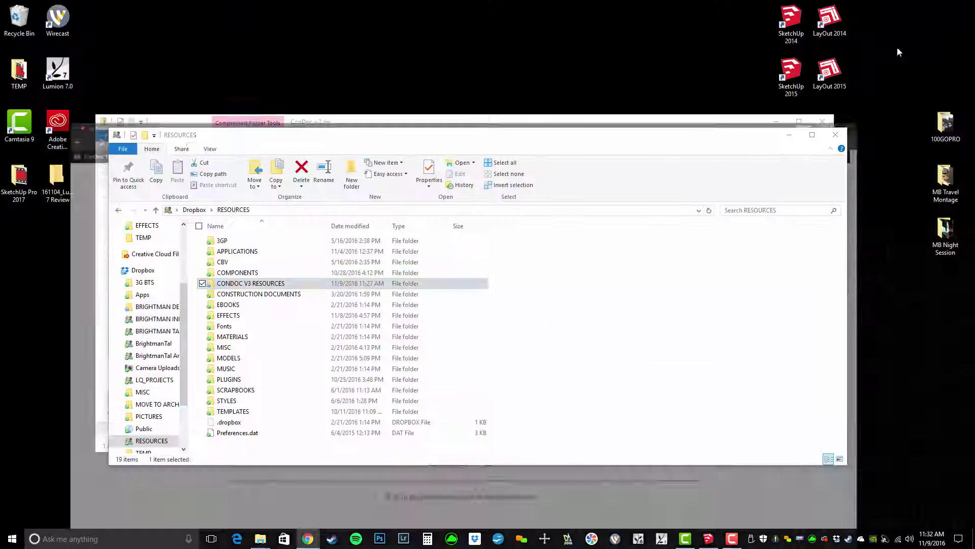
pyautogui.click(836, 135)
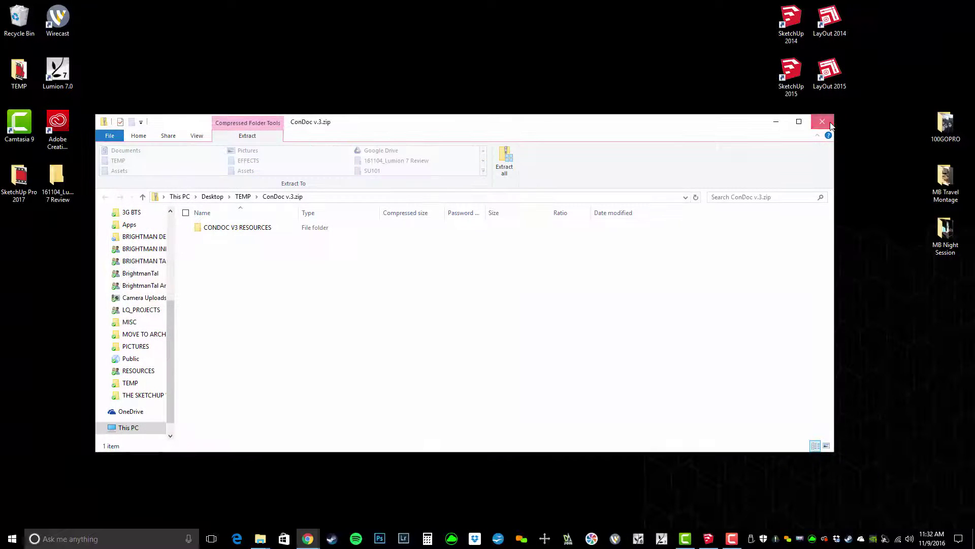
pyautogui.click(823, 121)
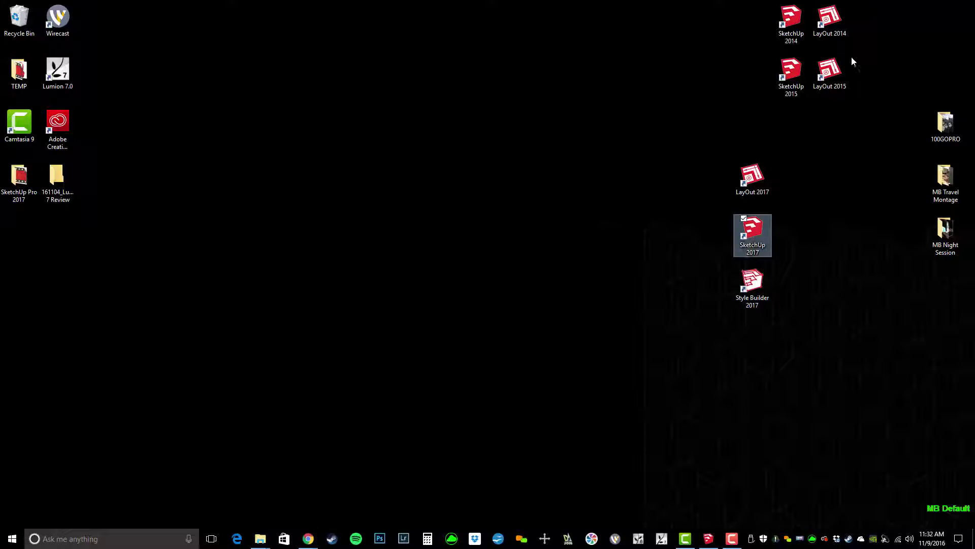
# Launch LayOut 2017, dismiss the Getting Started dialog without choosing a template, and open the Folders preferences.
pyautogui.doubleClick(755, 182)
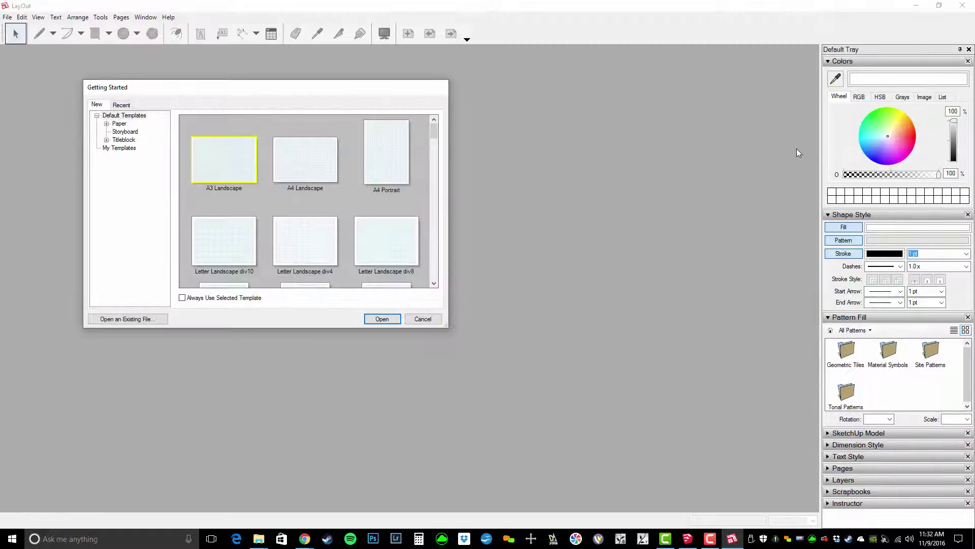
pyautogui.click(420, 320)
pyautogui.click(22, 17)
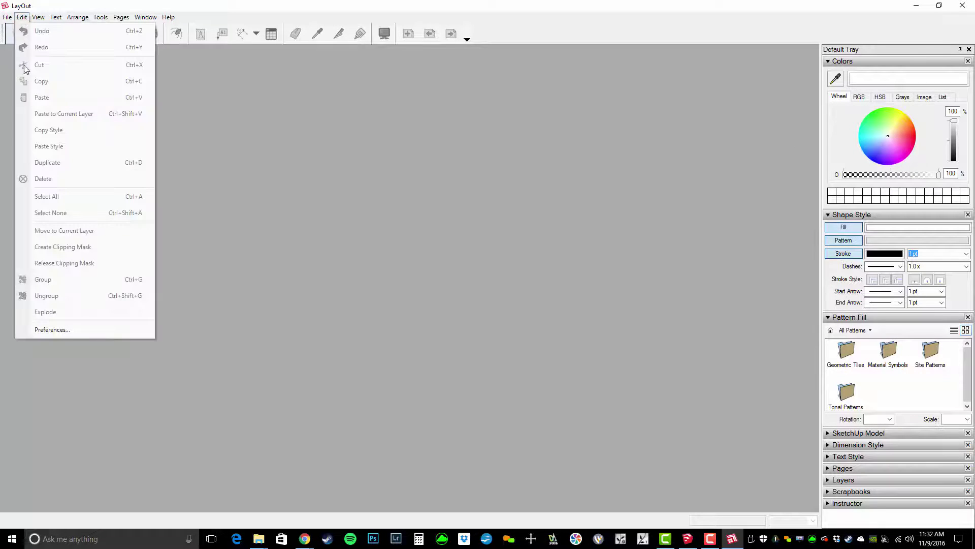
pyautogui.click(97, 334)
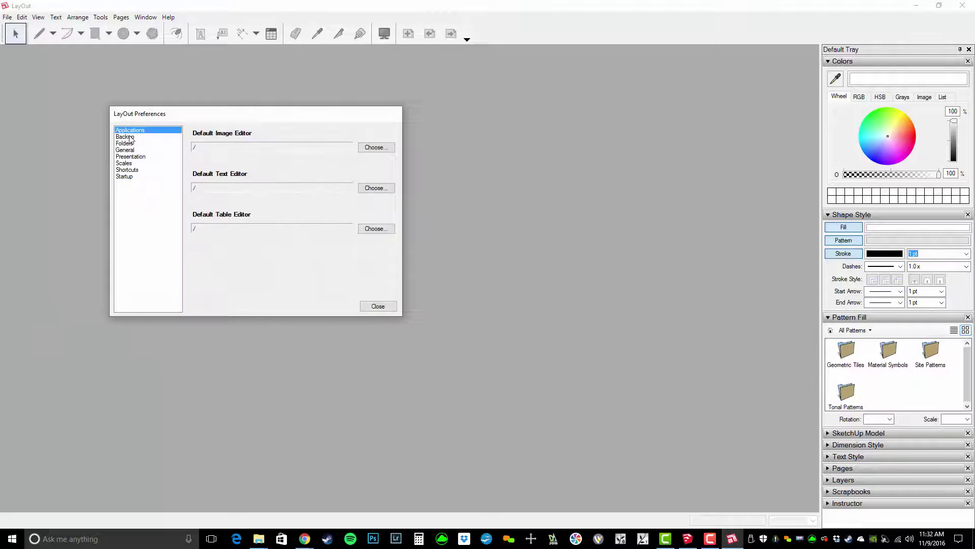
pyautogui.click(125, 143)
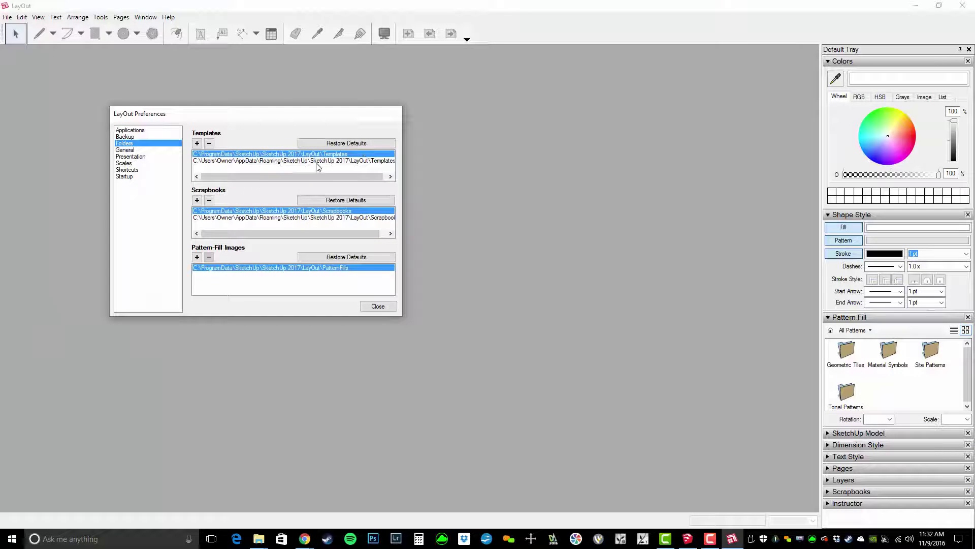
# Add the TITLE BLOCKS folder from Dropbox > RESOURCES > CONDOC V3 RESOURCES as a template folder.
pyautogui.click(197, 143)
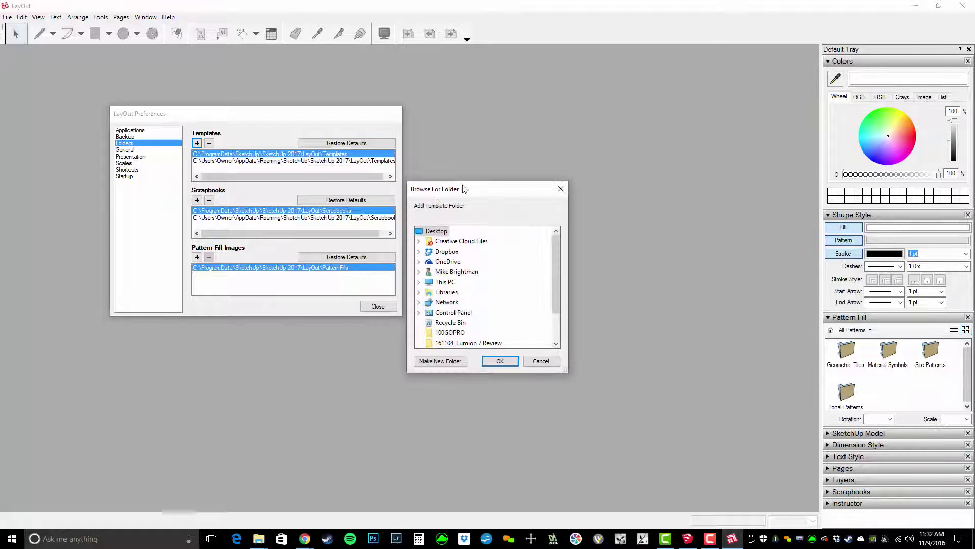
pyautogui.moveTo(478, 190); pyautogui.dragTo(596, 98)
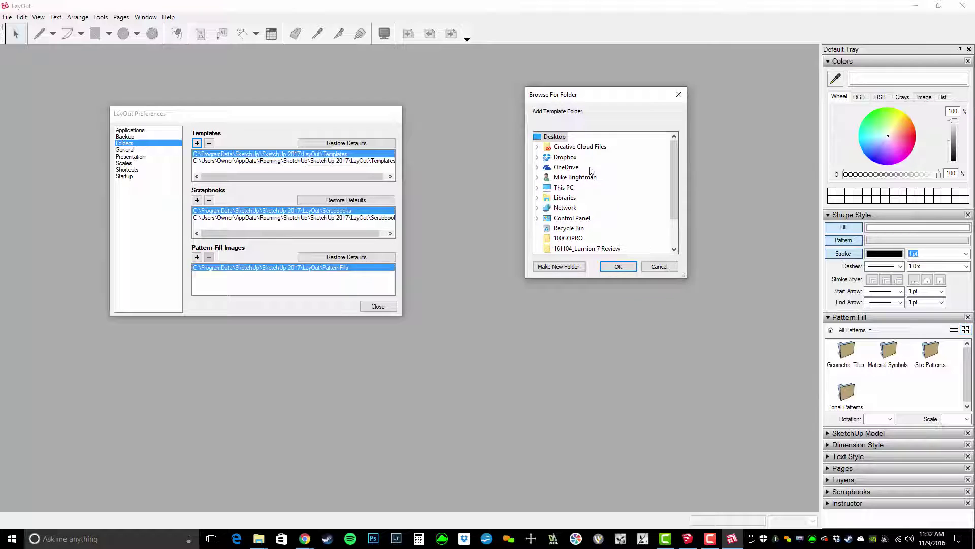
pyautogui.click(568, 157)
pyautogui.scroll(-2, 601, 223)
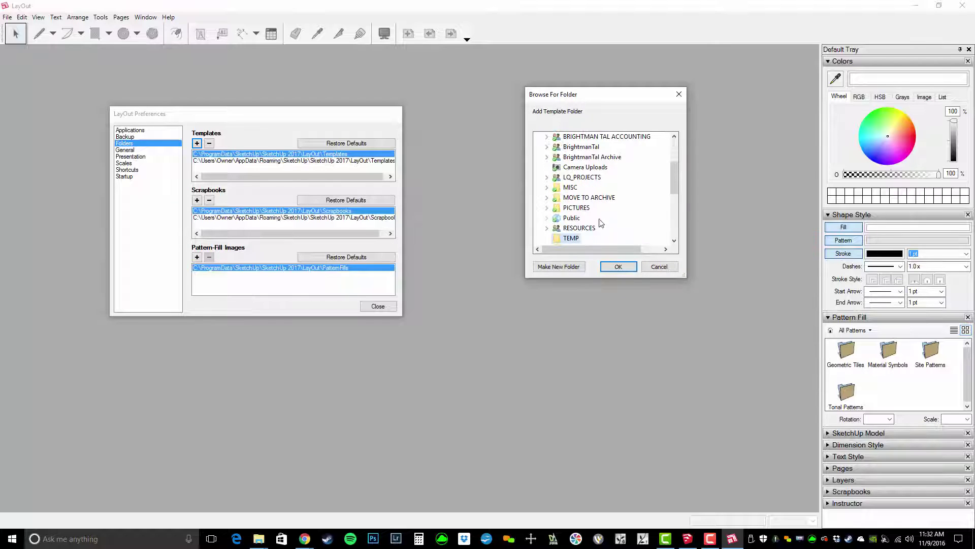
pyautogui.click(579, 228)
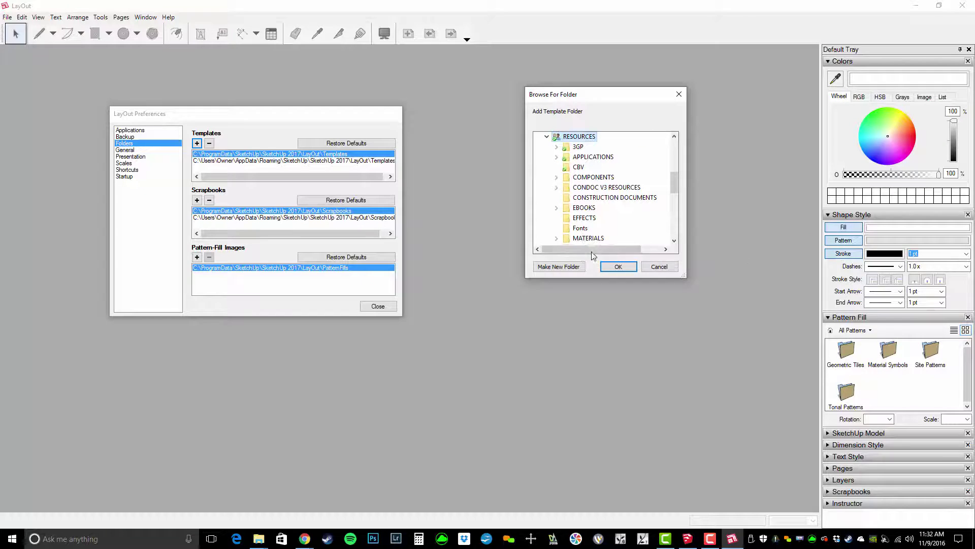
pyautogui.click(614, 188)
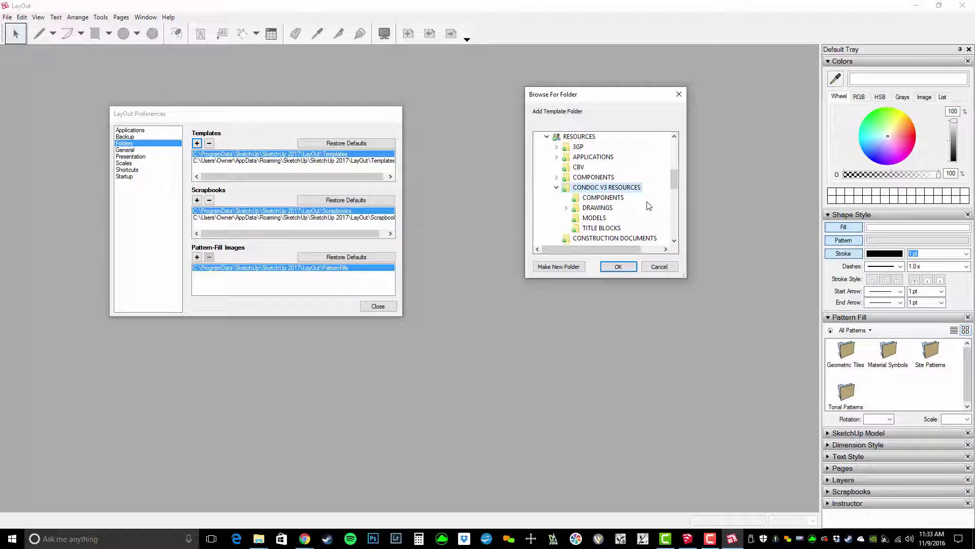
pyautogui.click(608, 229)
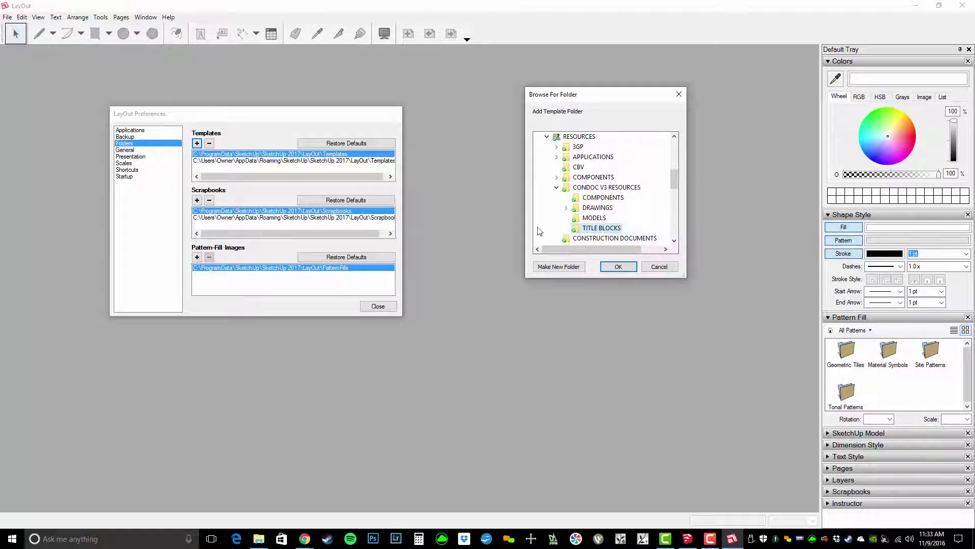
pyautogui.click(619, 268)
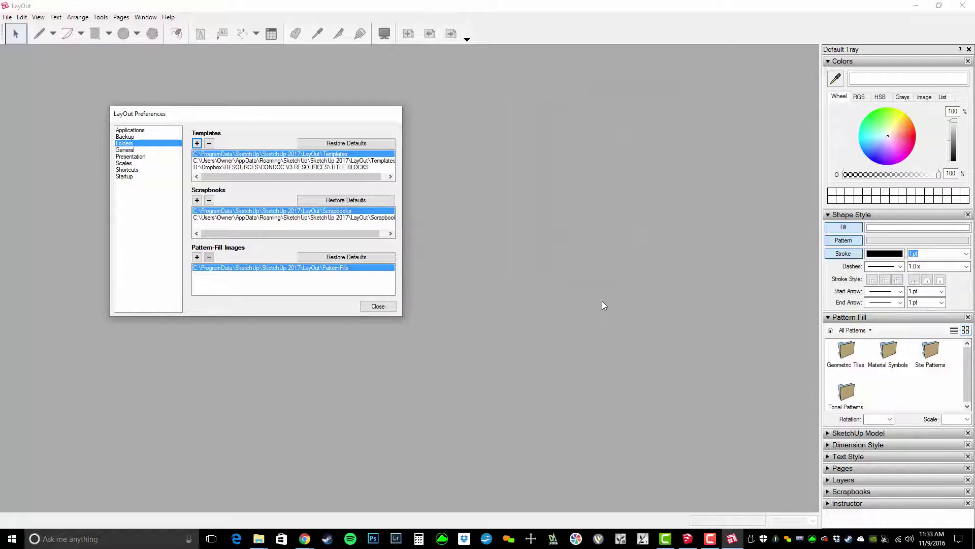
# Add the IMPERIAL folder from CONDOC V3 RESOURCES > DRAWINGS as a scrapbook folder and close the preferences.
pyautogui.click(197, 200)
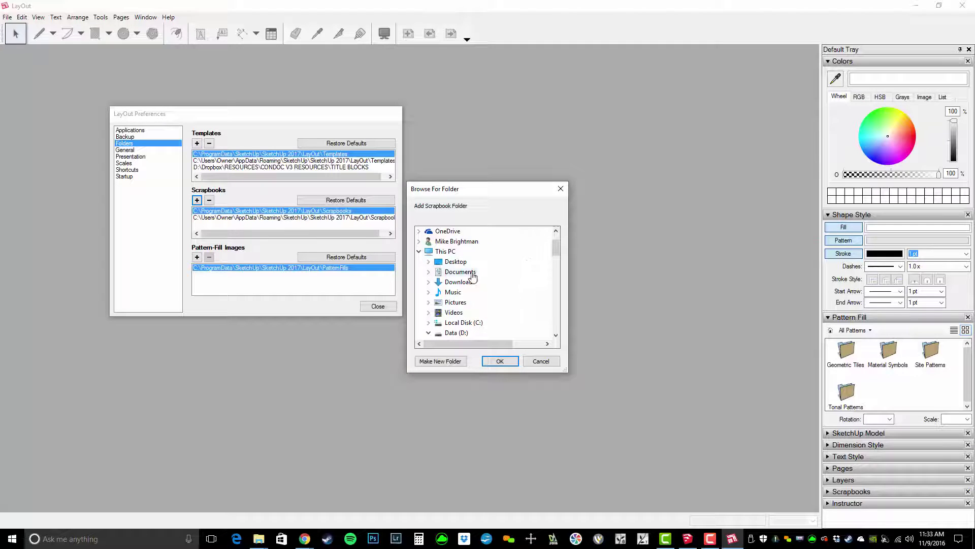
pyautogui.scroll(-3, 477, 285)
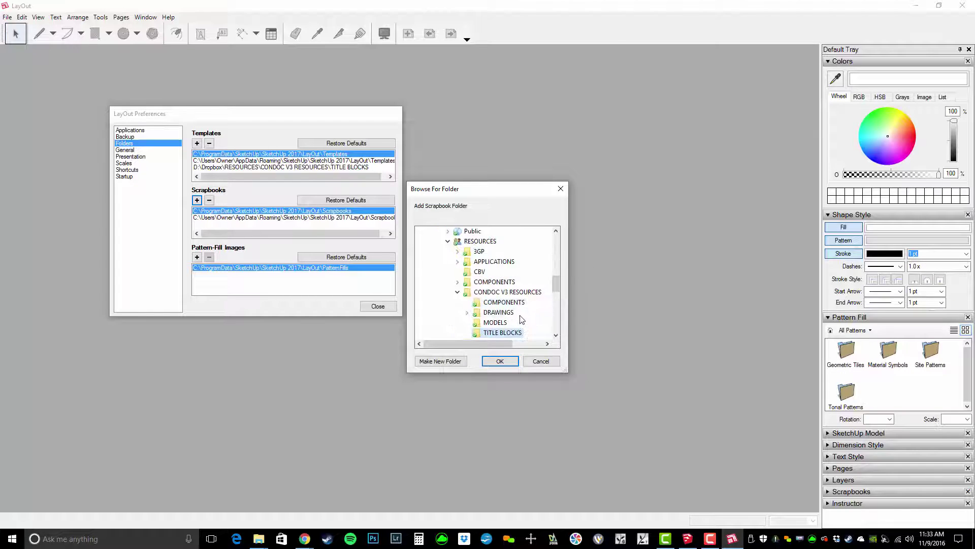
pyautogui.scroll(-5, 522, 325)
pyautogui.scroll(5, 493, 317)
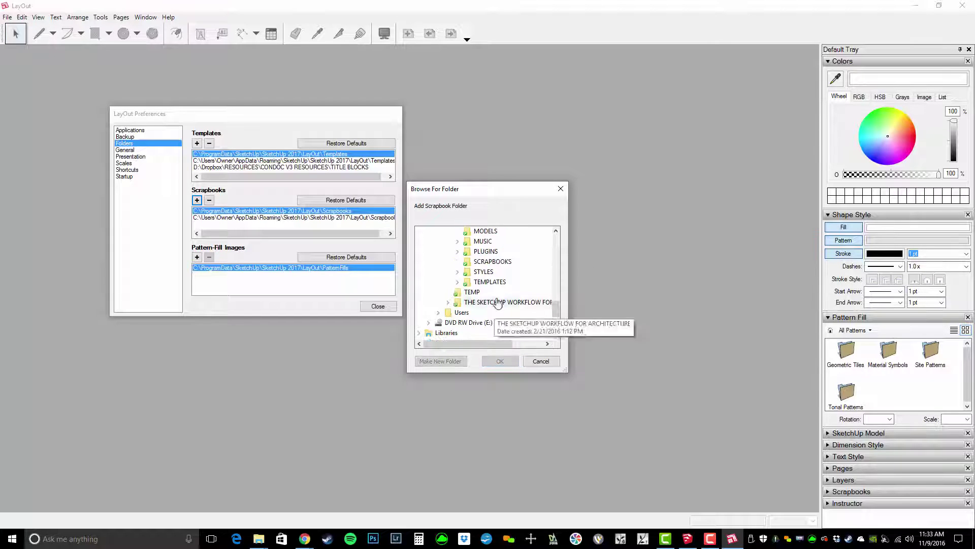
pyautogui.scroll(1, 508, 316)
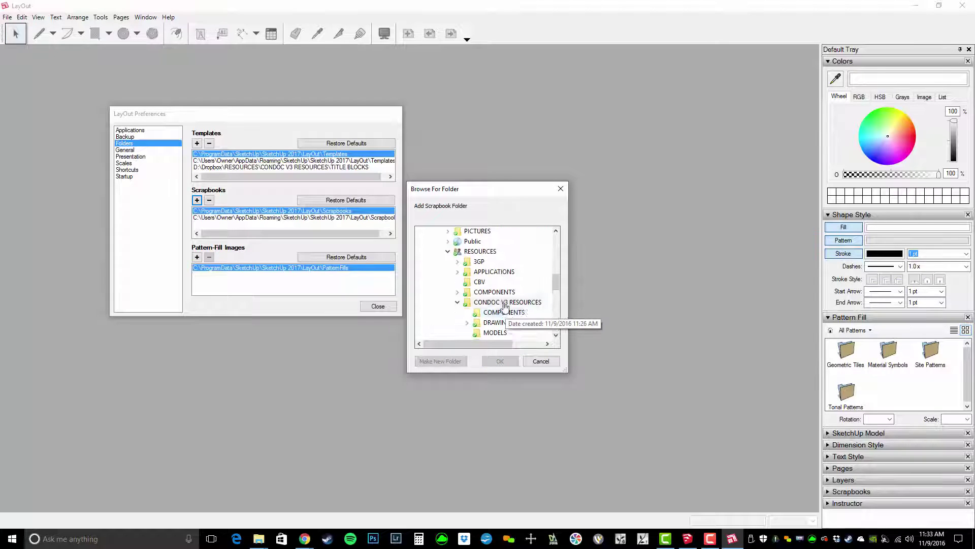
pyautogui.click(481, 251)
pyautogui.click(528, 304)
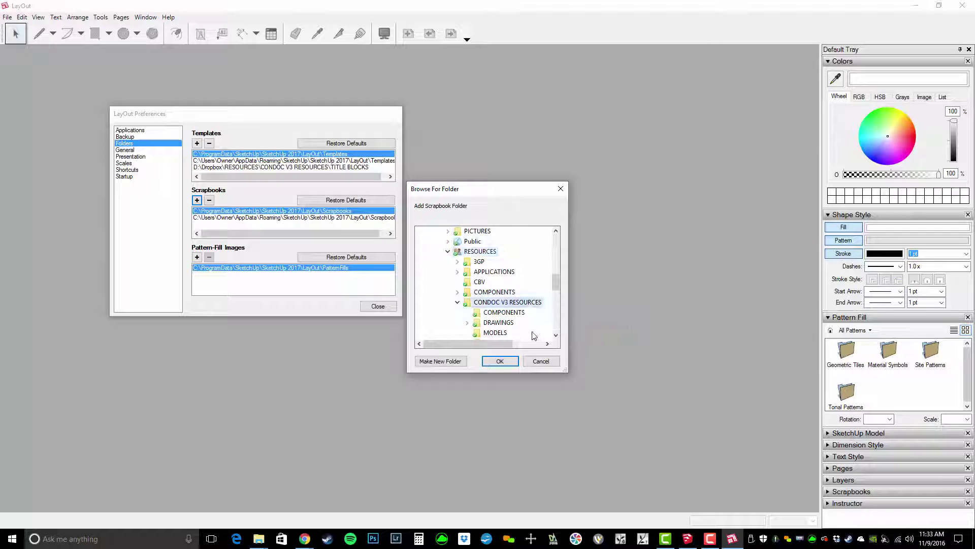
pyautogui.scroll(-1, 529, 309)
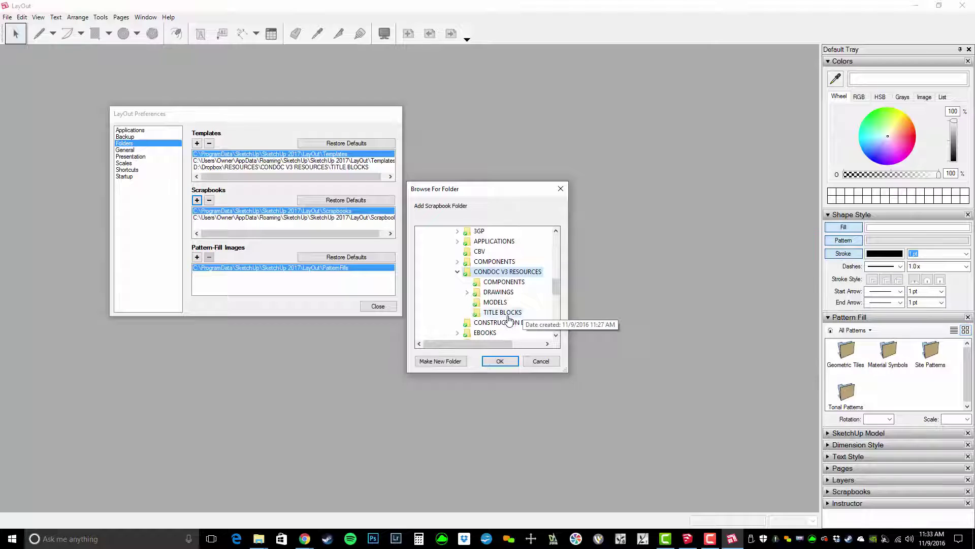
pyautogui.doubleClick(502, 293)
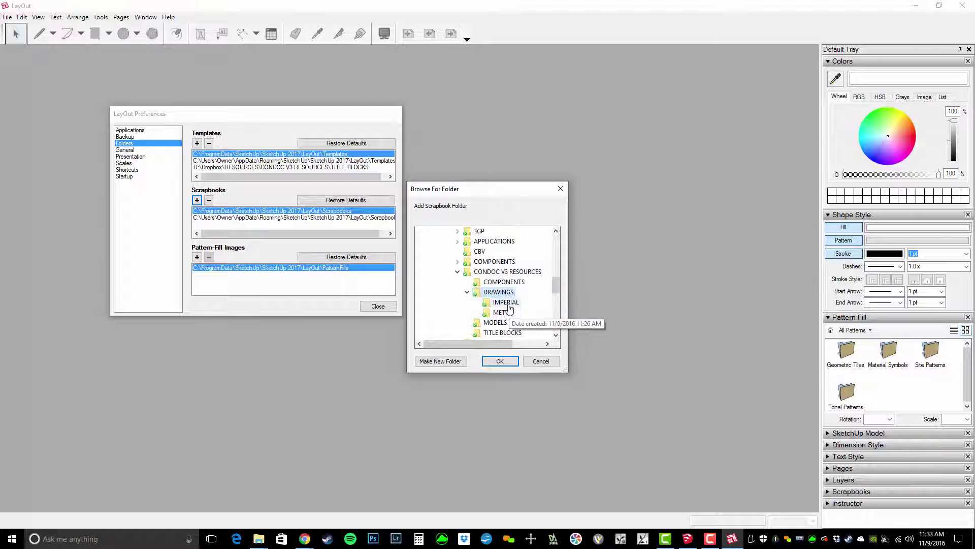
pyautogui.click(508, 303)
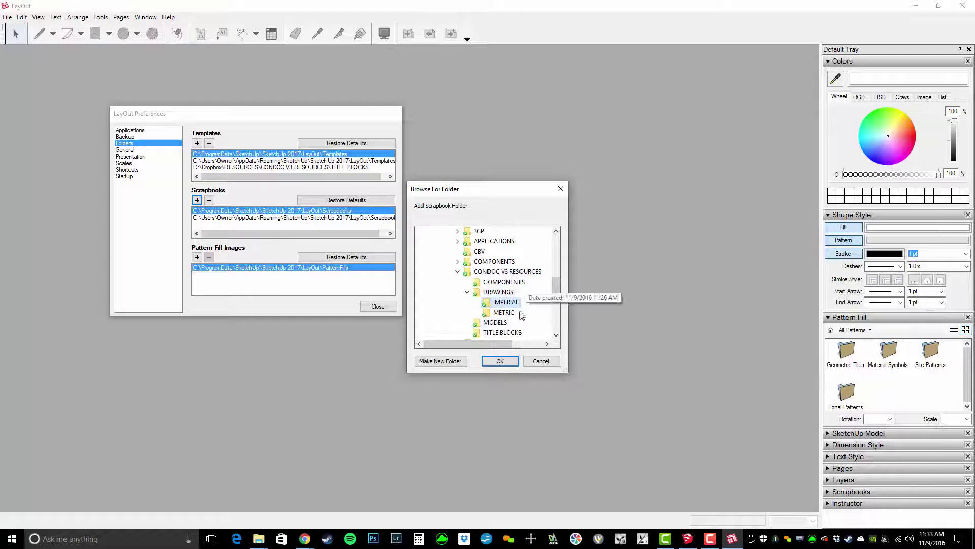
pyautogui.click(500, 362)
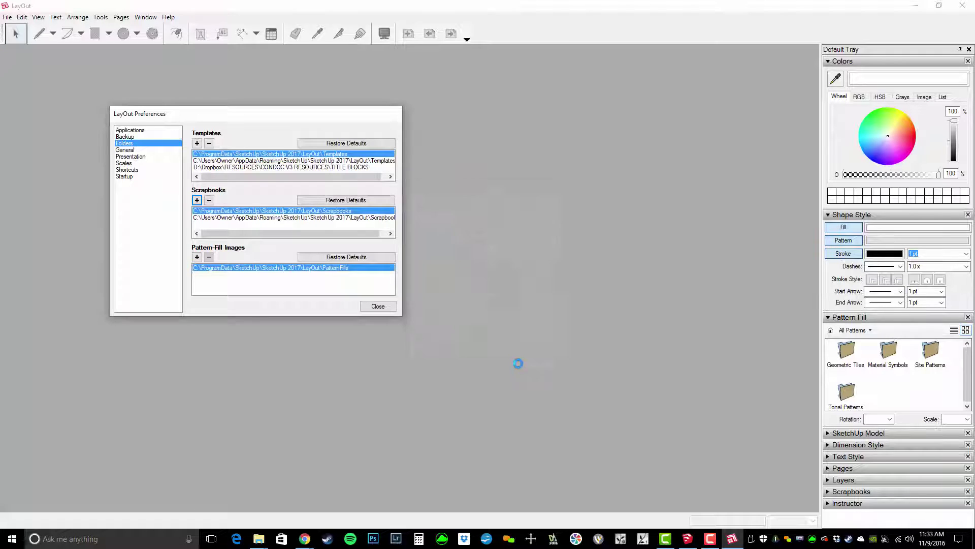
pyautogui.click(389, 308)
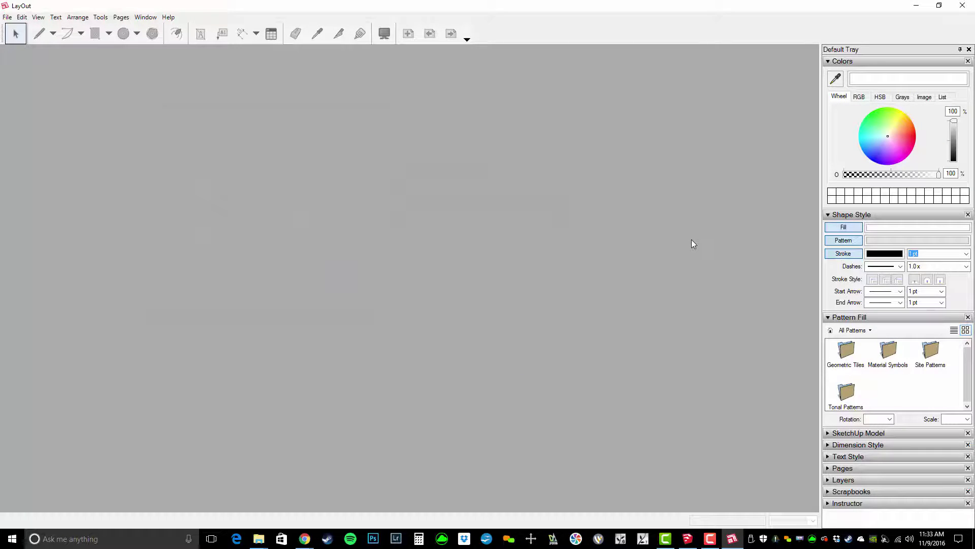
# Create a new document from the BD_24 x 36 Landscape - Architectural title block template and dismiss the references dialog.
pyautogui.hotkey('ctrl', 'n')
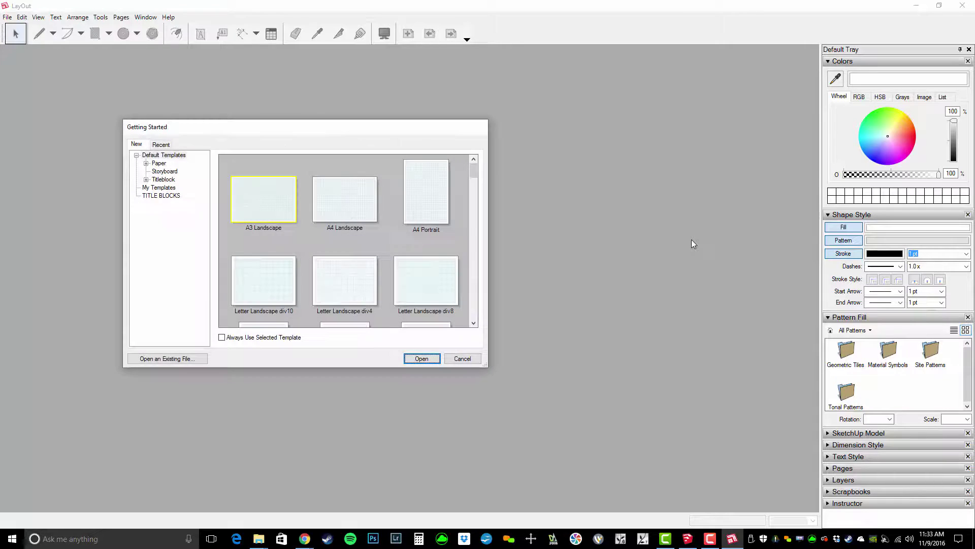
pyautogui.click(161, 196)
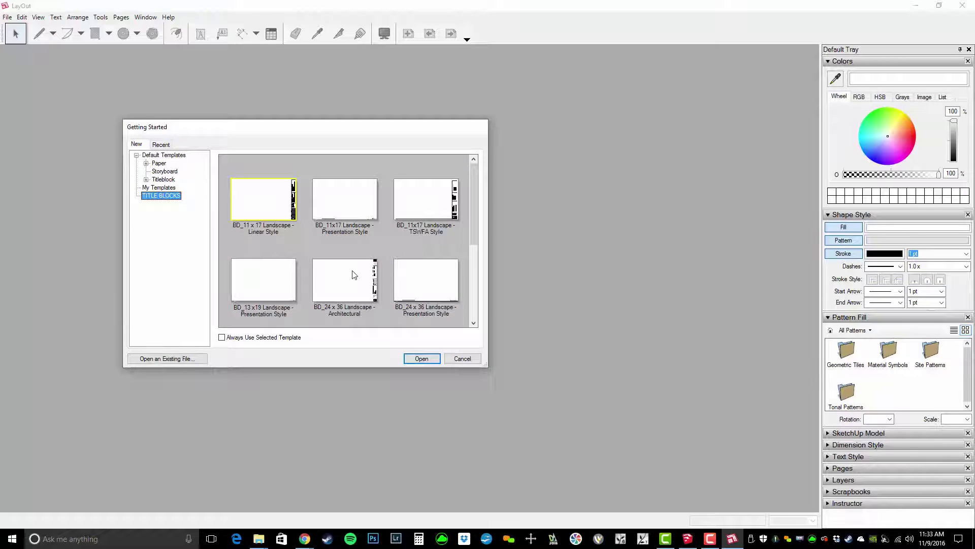
pyautogui.doubleClick(355, 275)
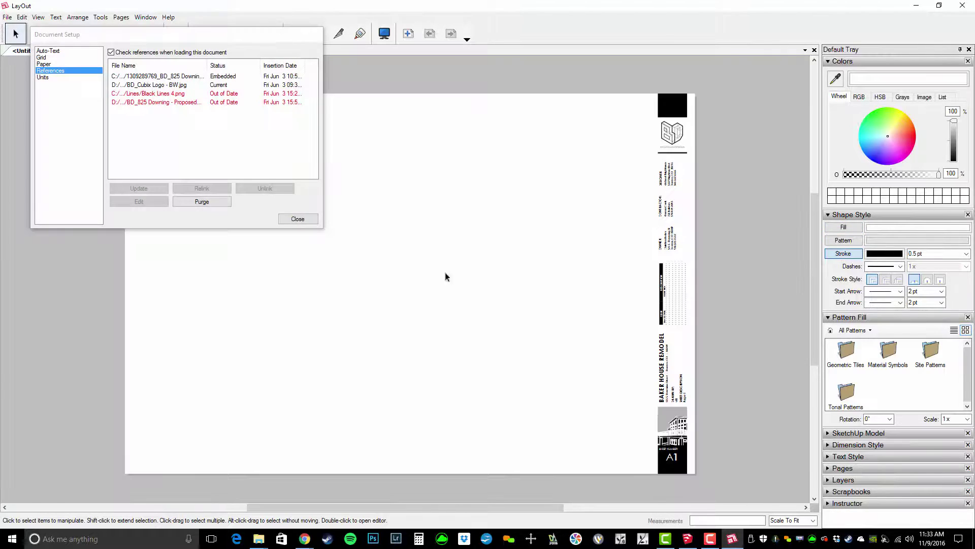
pyautogui.click(289, 220)
pyautogui.moveTo(529, 425); pyautogui.dragTo(565, 423, button='middle')
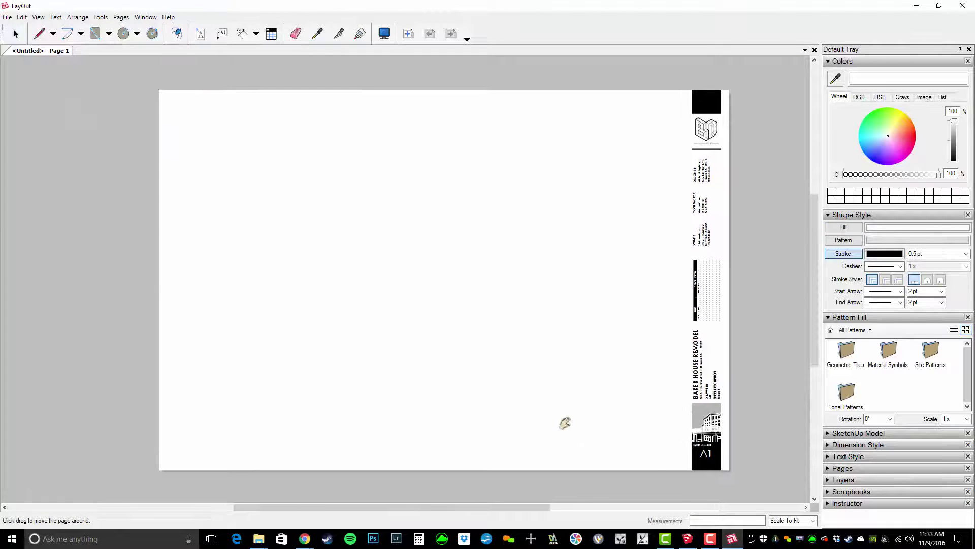
# Collapse the Colors, Shape Style and Pattern Fill sections of the tray and expand Scrapbooks.
pyautogui.click(883, 62)
pyautogui.click(879, 74)
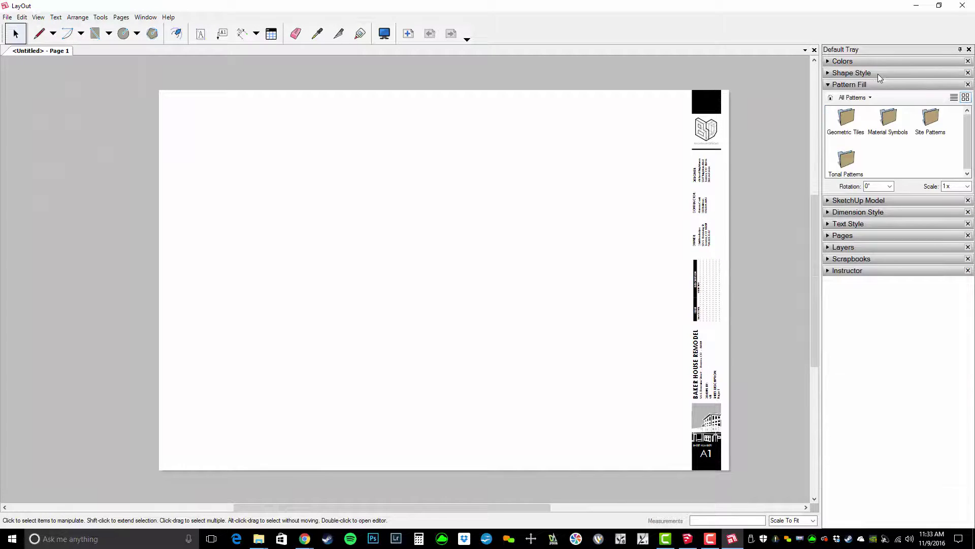
pyautogui.click(872, 86)
pyautogui.click(865, 157)
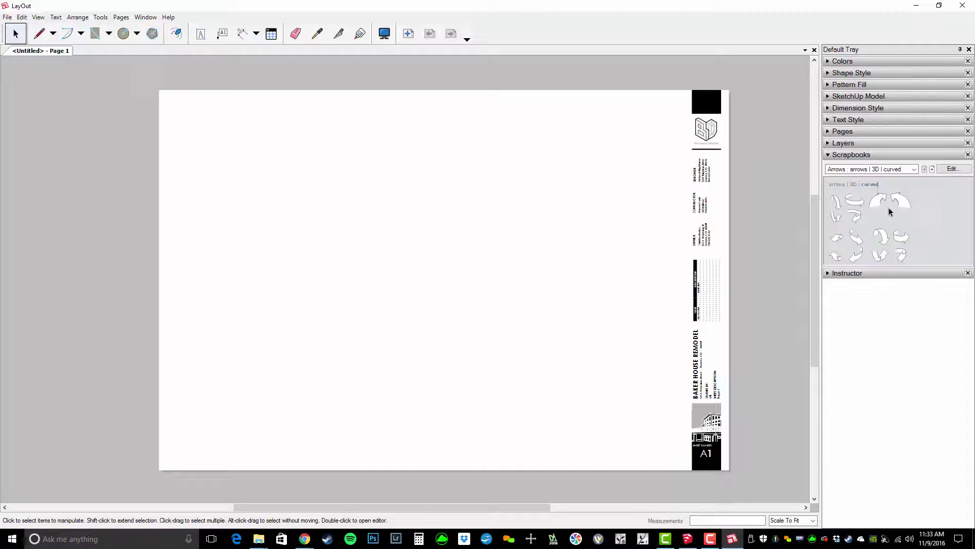
# Display the CONDOC_3.0 - Annotations scrapbook and enlarge the scrapbook preview area.
pyautogui.click(914, 169)
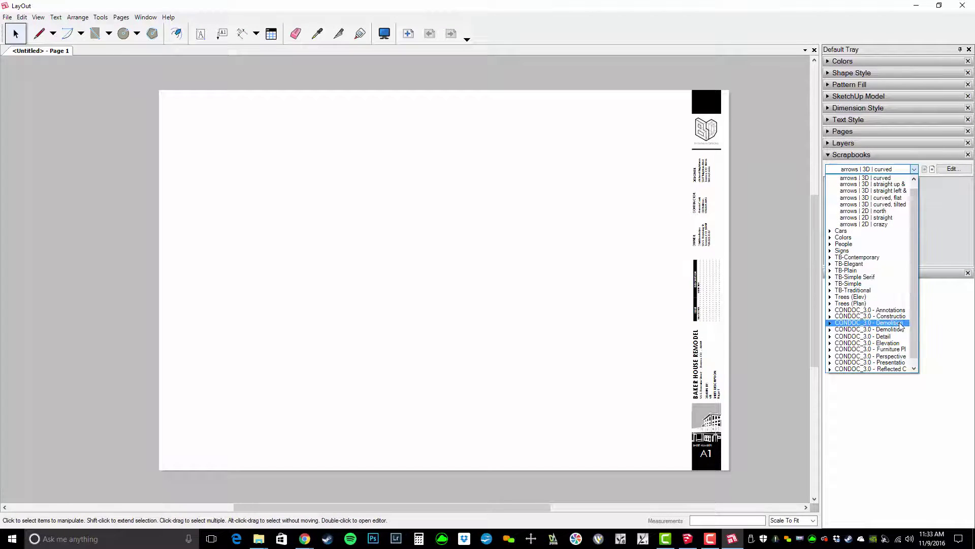
pyautogui.click(894, 310)
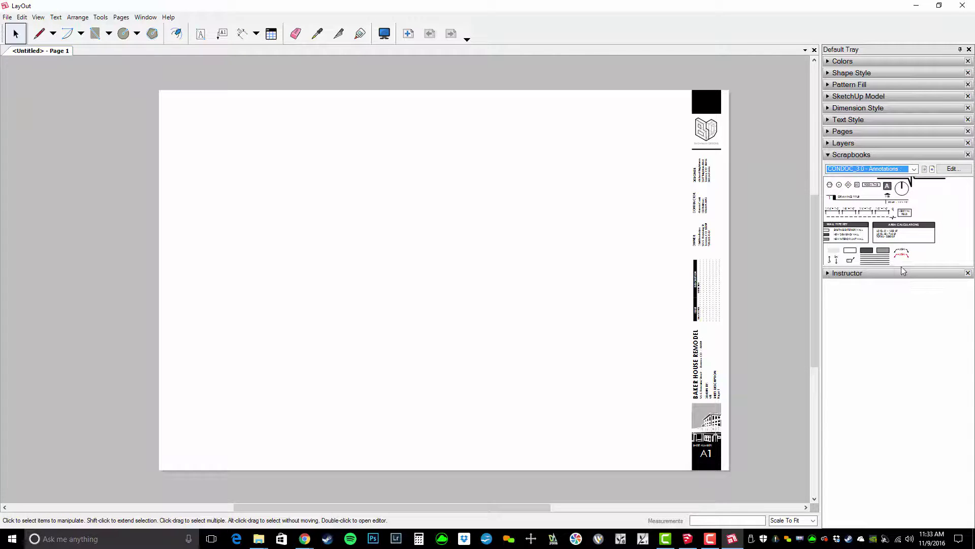
pyautogui.moveTo(903, 271); pyautogui.dragTo(908, 360)
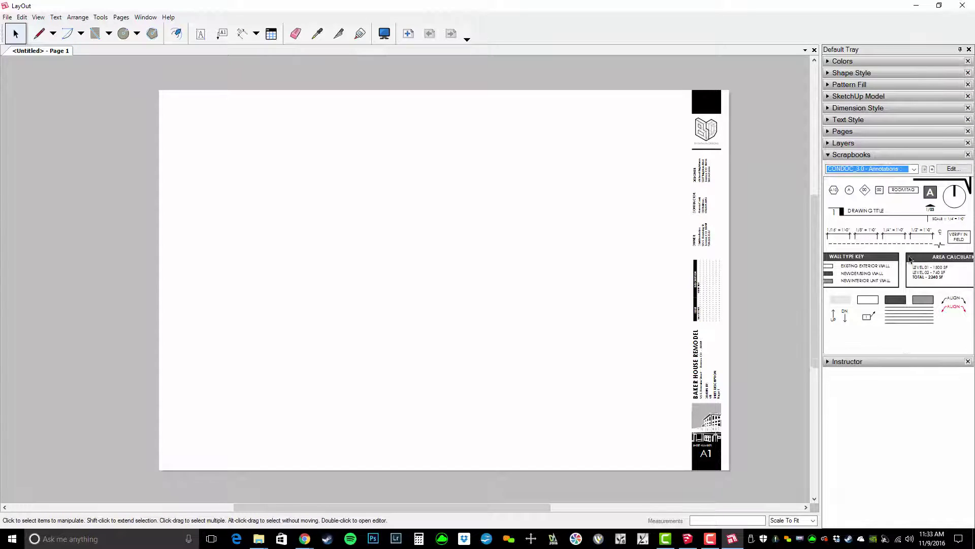
# Switch the displayed scrapbook to CONDOC_3.0 - Construction Plan.
pyautogui.click(914, 169)
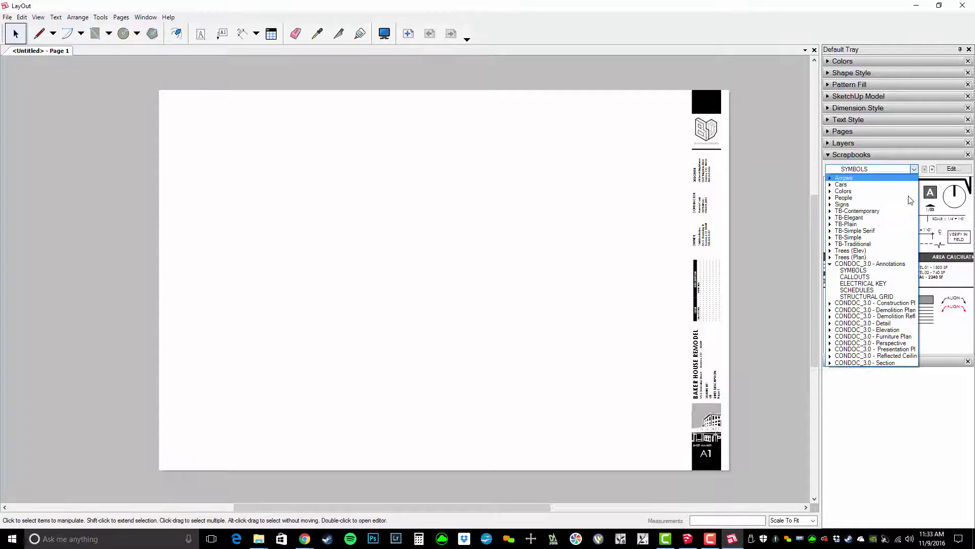
pyautogui.click(902, 305)
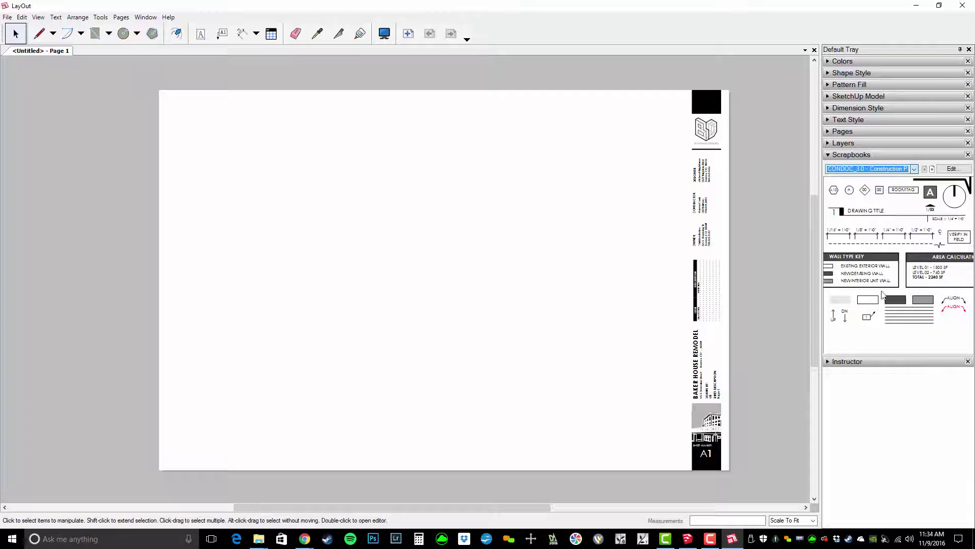